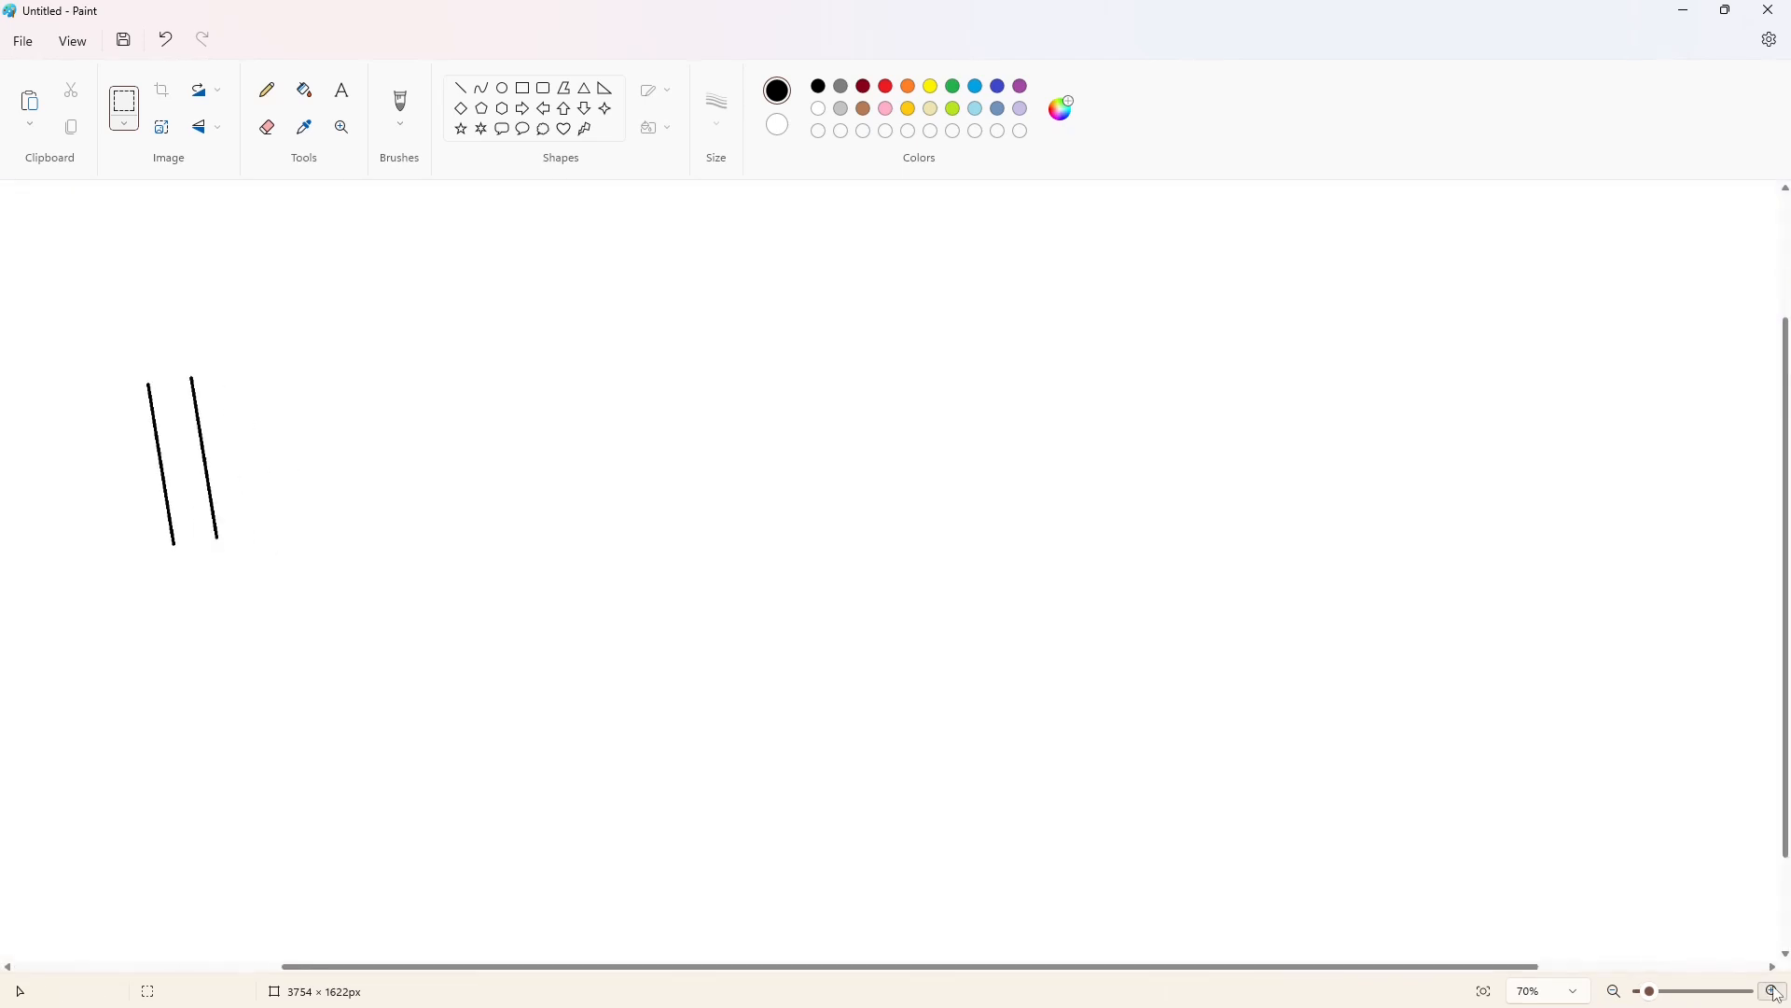
Close the slanted stem of the letter t with straight lines joining its two strokes at both ends
{"action": "left_click", "coordinate": [1773, 991]}
{"action": "left_click", "coordinate": [1773, 991]}
{"action": "left_click", "coordinate": [1773, 991]}
{"action": "left_click_drag", "start_coordinate": [1270, 967], "coordinate": [957, 974]}
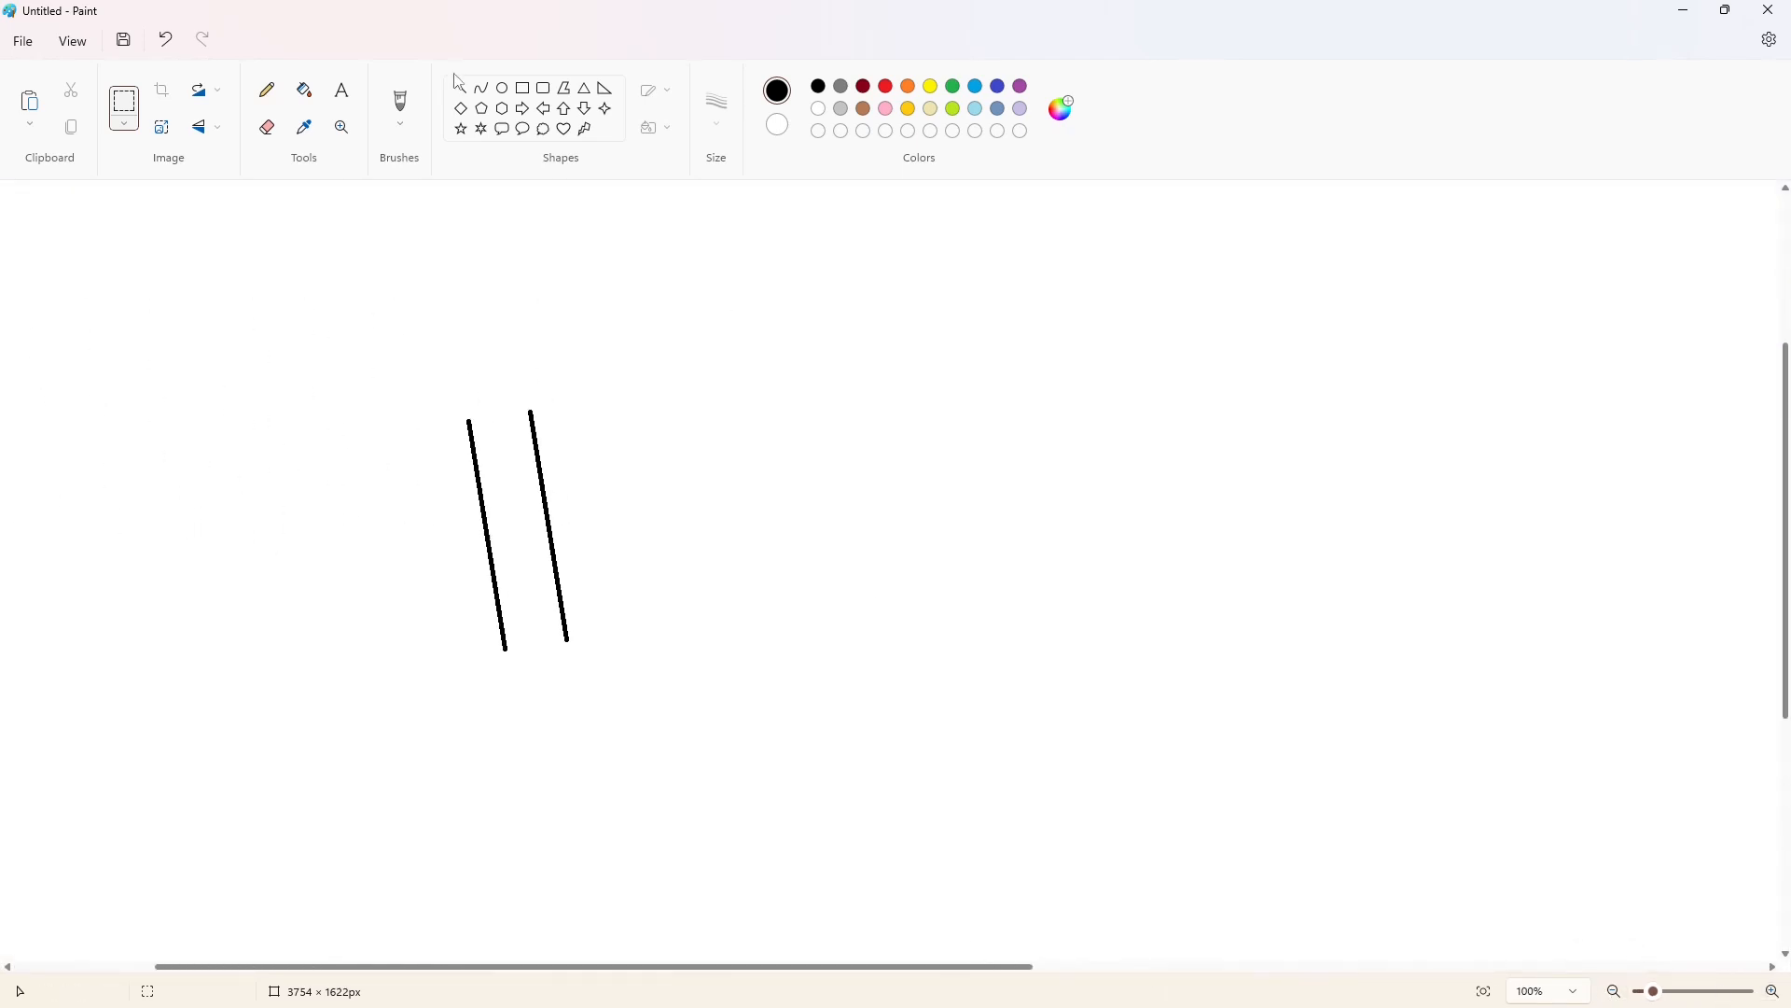
{"action": "left_click", "coordinate": [460, 87]}
{"action": "left_click_drag", "start_coordinate": [469, 418], "coordinate": [531, 411]}
{"action": "left_click_drag", "start_coordinate": [507, 651], "coordinate": [556, 644]}
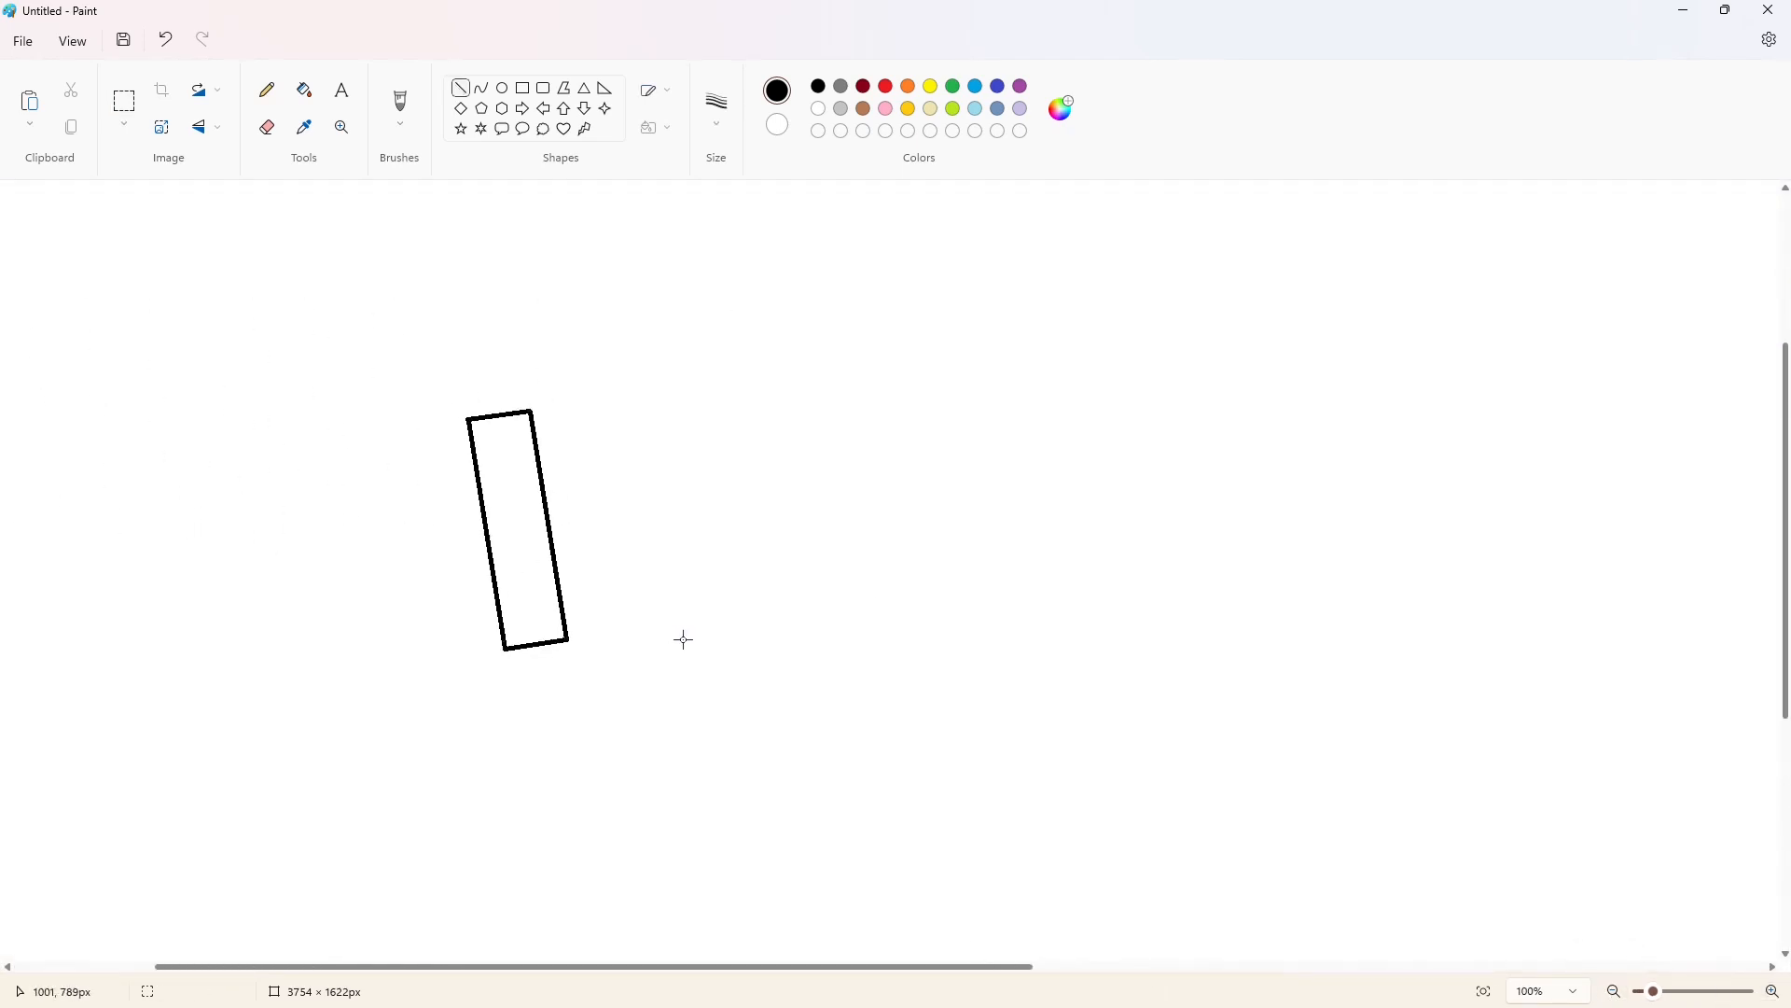
Draw a tilted rectangular crossbar outline across the upper part of the t's stem with straight lines
{"action": "left_click", "coordinate": [1615, 991]}
{"action": "left_click", "coordinate": [1615, 991]}
{"action": "left_click", "coordinate": [1615, 990]}
{"action": "left_click", "coordinate": [1615, 991]}
{"action": "left_click", "coordinate": [1615, 991]}
{"action": "mouse_move", "coordinate": [371, 483]}
{"action": "left_mouse_down"}
{"action": "mouse_move", "coordinate": [428, 471]}
{"action": "mouse_move", "coordinate": [431, 498]}
{"action": "left_mouse_up"}
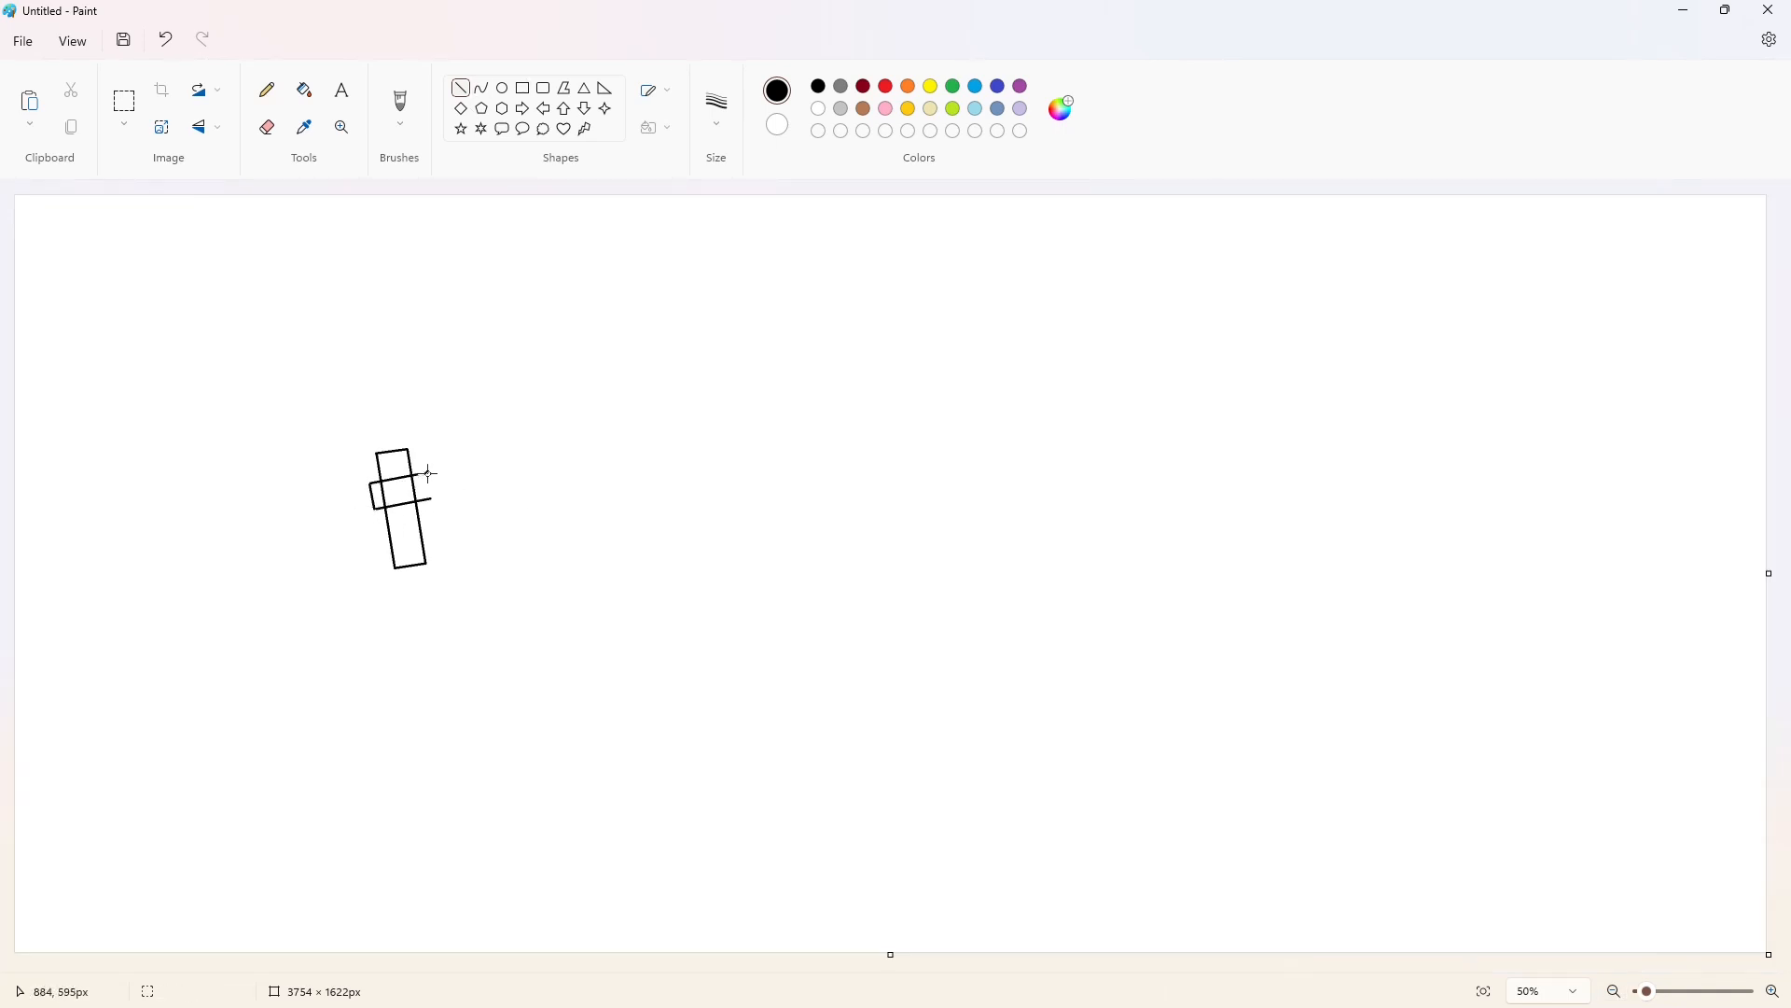
{"action": "left_click_drag", "start_coordinate": [429, 473], "coordinate": [434, 500]}
Fill the crossbar and stem of the letter t with black
{"action": "left_click", "coordinate": [304, 90]}
{"action": "left_click", "coordinate": [401, 487]}
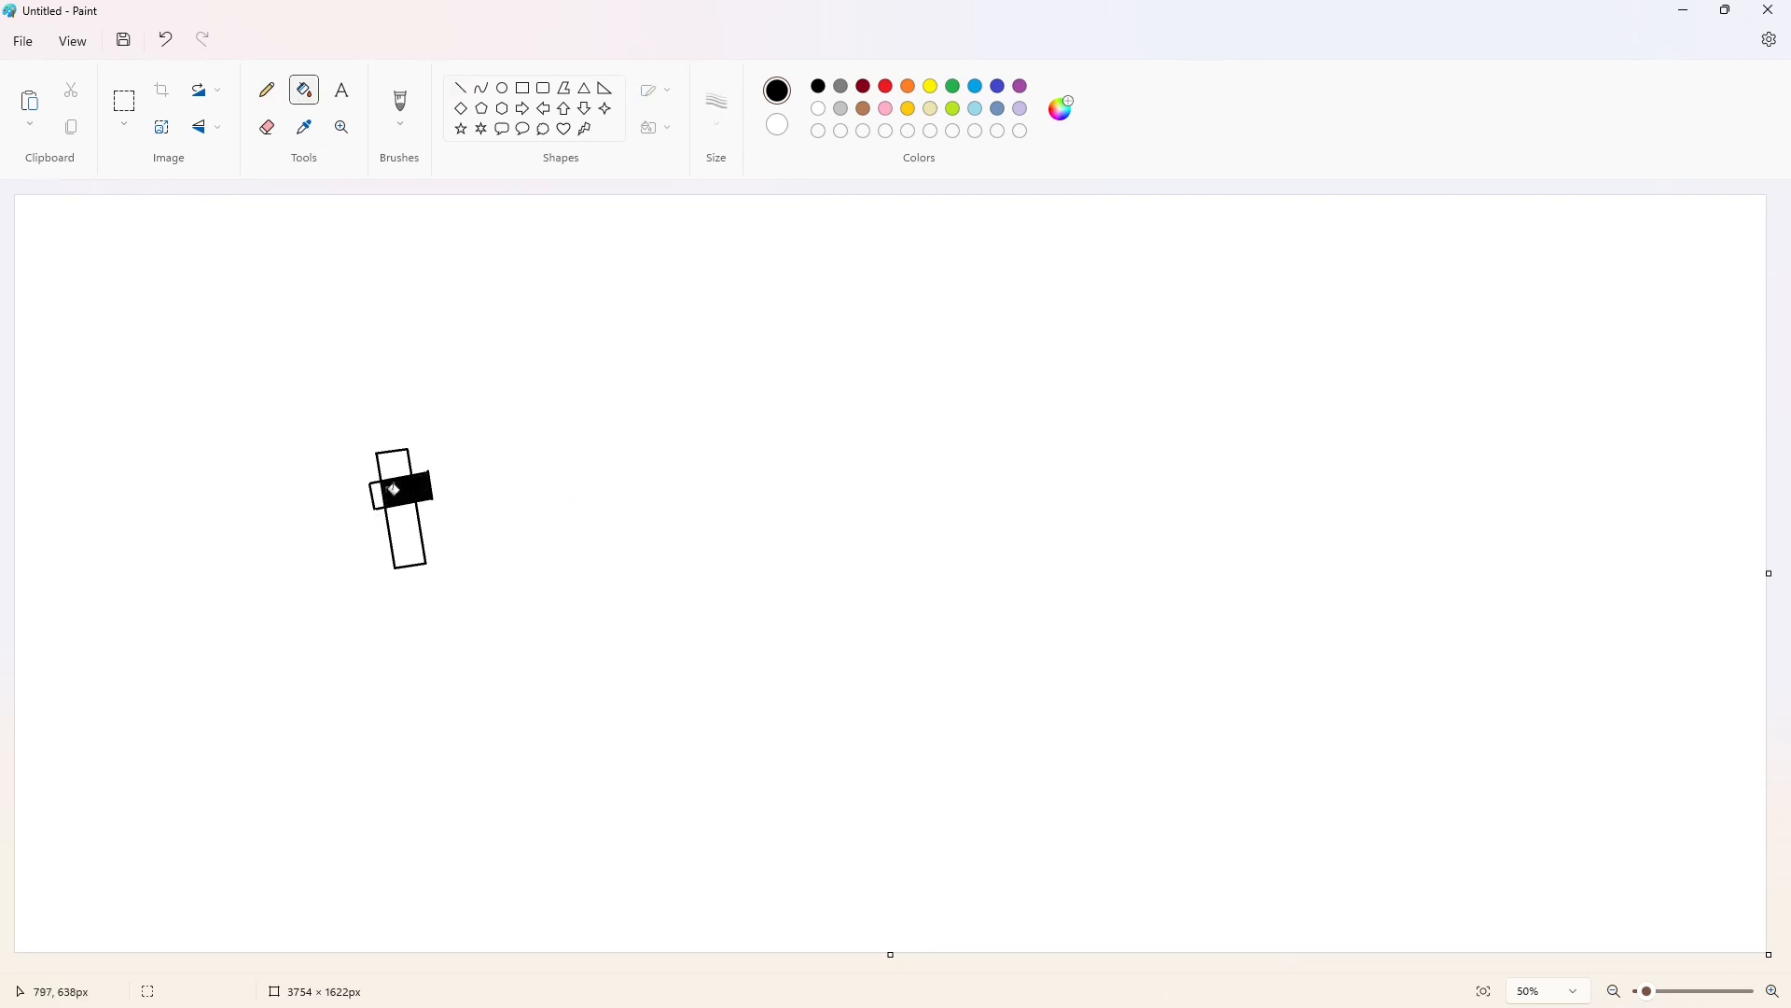
{"action": "left_click", "coordinate": [394, 464]}
{"action": "left_click", "coordinate": [407, 537]}
Draw the e beside the t as a circle about 220 × 207 px with a smaller circle inside
{"action": "left_click", "coordinate": [503, 93]}
{"action": "mouse_move", "coordinate": [450, 471]}
{"action": "left_mouse_down"}
{"action": "mouse_move", "coordinate": [550, 579]}
{"action": "mouse_move", "coordinate": [500, 572]}
{"action": "mouse_move", "coordinate": [439, 520]}
{"action": "left_mouse_up"}
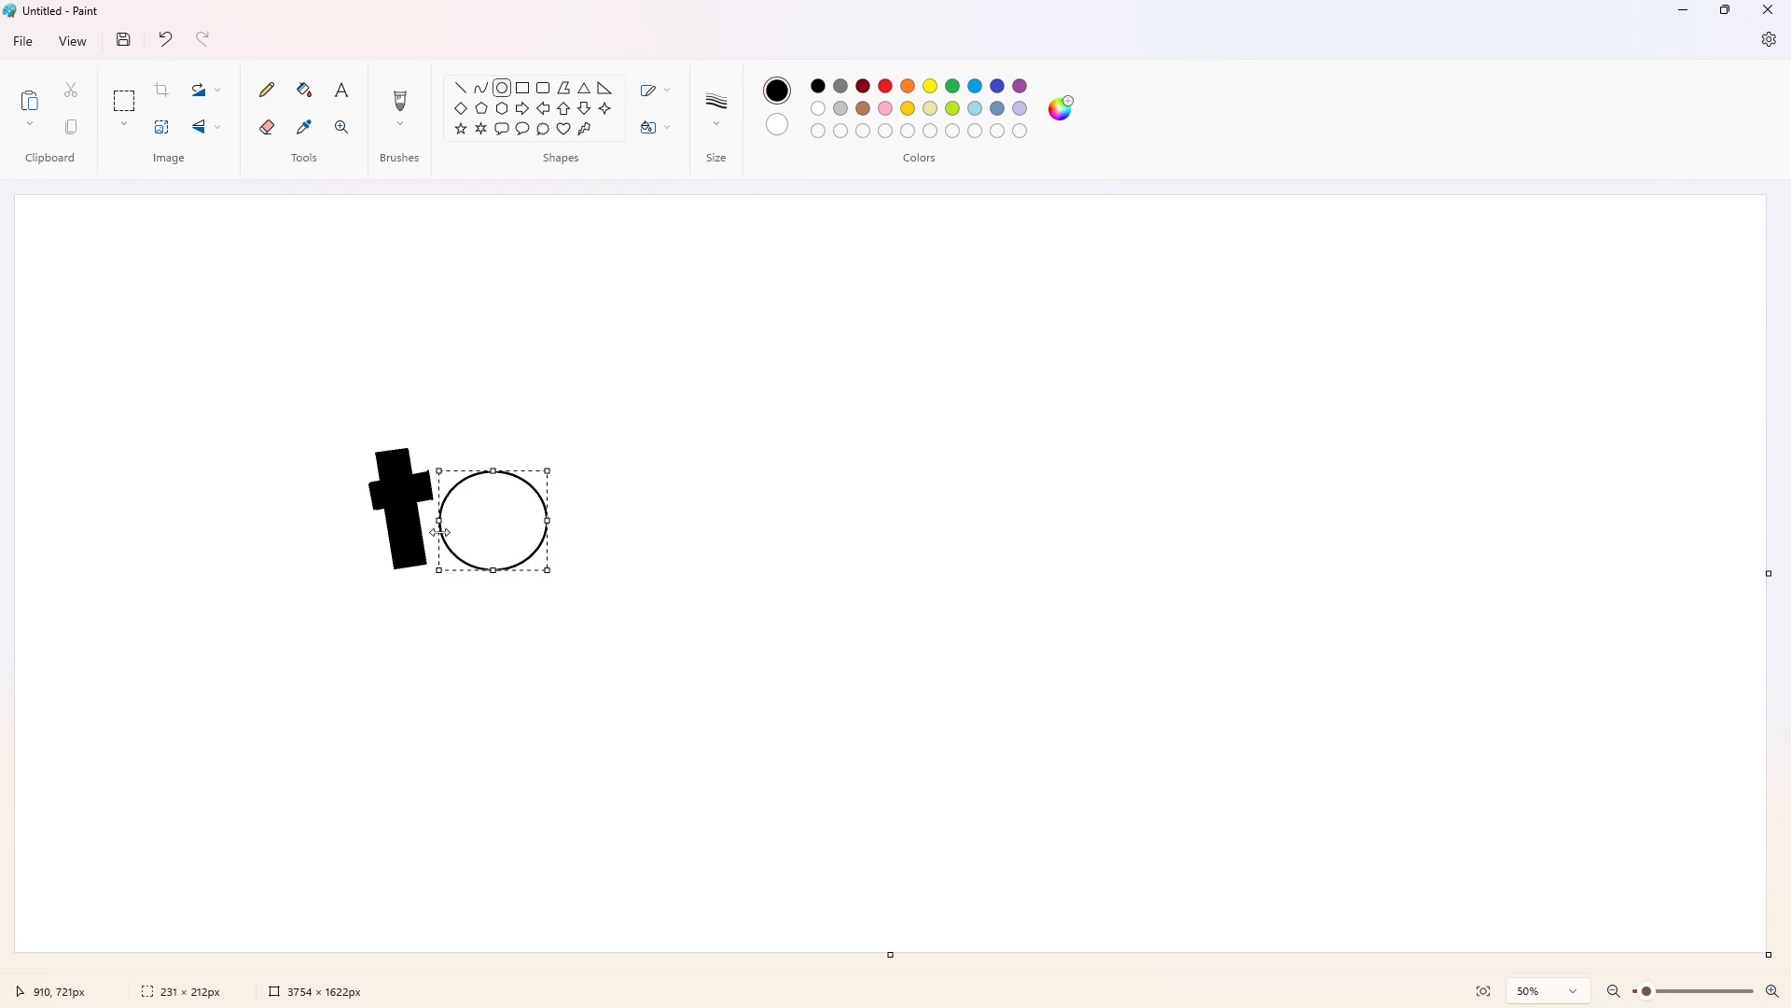
{"action": "left_click_drag", "start_coordinate": [548, 520], "coordinate": [492, 567]}
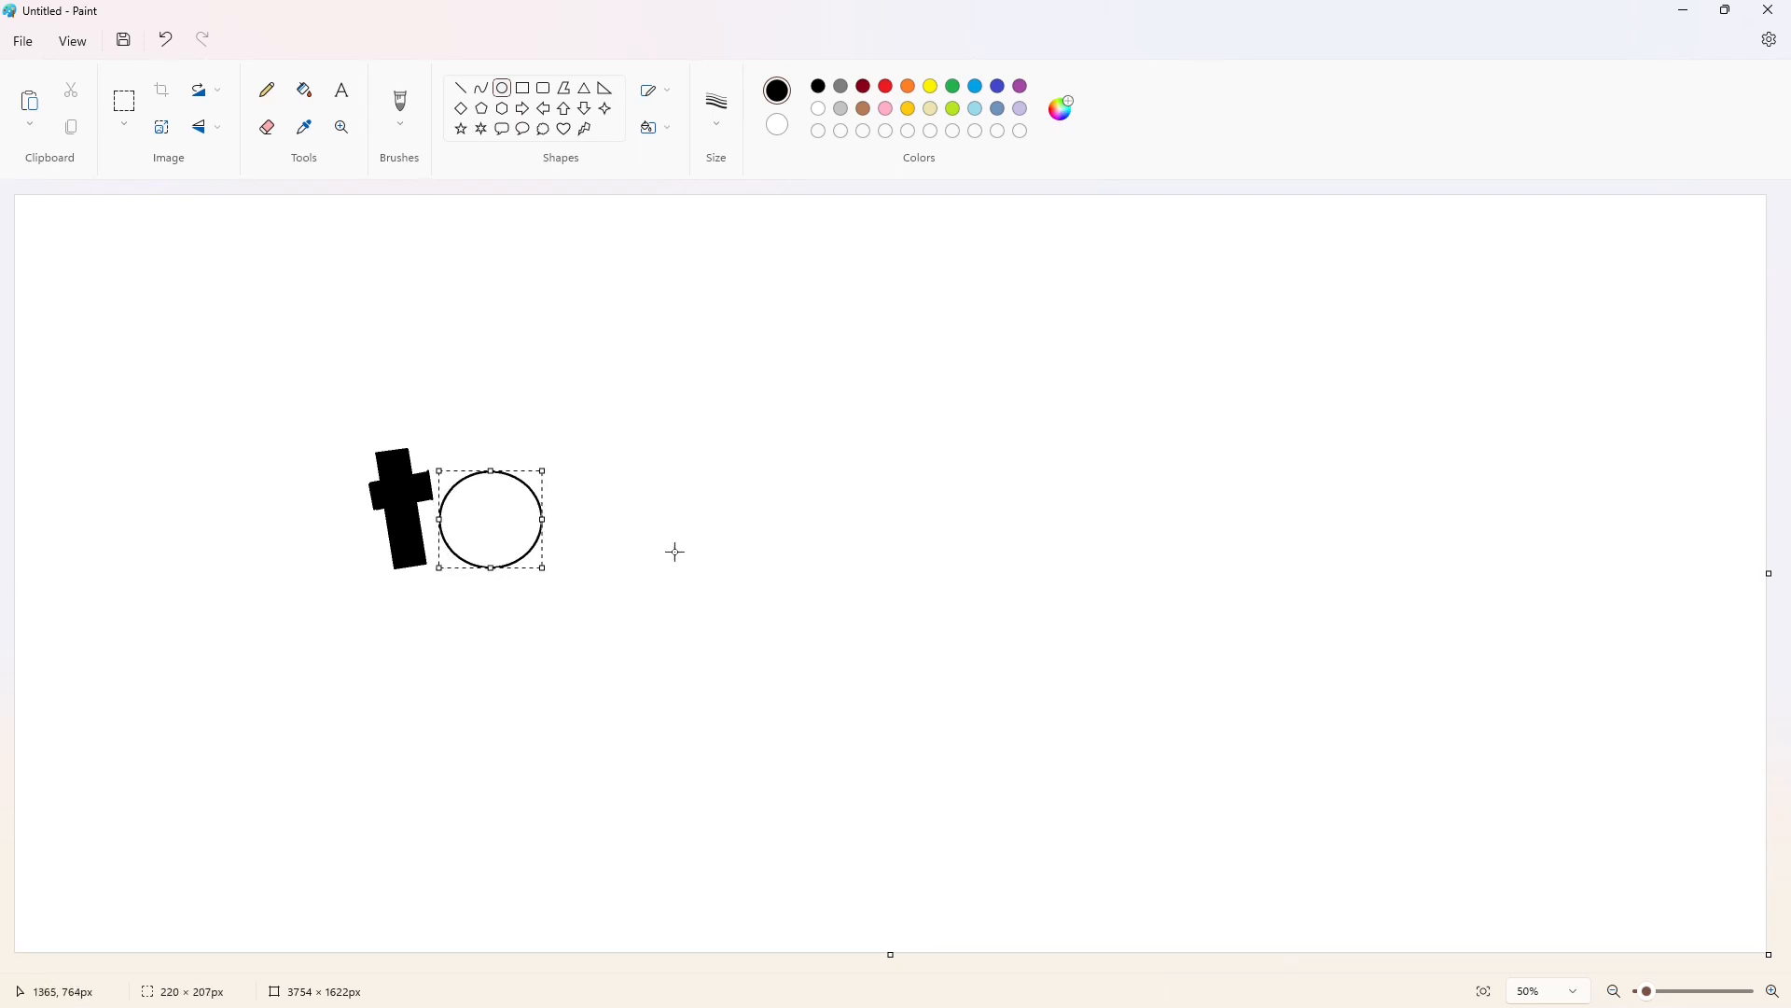
{"action": "left_click", "coordinate": [676, 552]}
{"action": "mouse_move", "coordinate": [473, 497]}
{"action": "left_mouse_down"}
{"action": "mouse_move", "coordinate": [518, 541]}
{"action": "mouse_move", "coordinate": [494, 491]}
{"action": "left_mouse_up"}
{"action": "left_click_drag", "start_coordinate": [494, 540], "coordinate": [494, 544]}
{"action": "mouse_move", "coordinate": [473, 518]}
{"action": "left_mouse_down"}
{"action": "mouse_move", "coordinate": [541, 534]}
{"action": "mouse_move", "coordinate": [506, 539]}
{"action": "mouse_move", "coordinate": [524, 512]}
{"action": "left_mouse_up"}
{"action": "left_click", "coordinate": [680, 534]}
Add the slanted bar and opening lines to the e and fill its body black
{"action": "left_click", "coordinate": [460, 88]}
{"action": "left_click", "coordinate": [613, 528]}
{"action": "left_click", "coordinate": [624, 512]}
{"action": "left_click", "coordinate": [304, 90]}
{"action": "left_click", "coordinate": [492, 516]}
{"action": "left_click", "coordinate": [454, 522]}
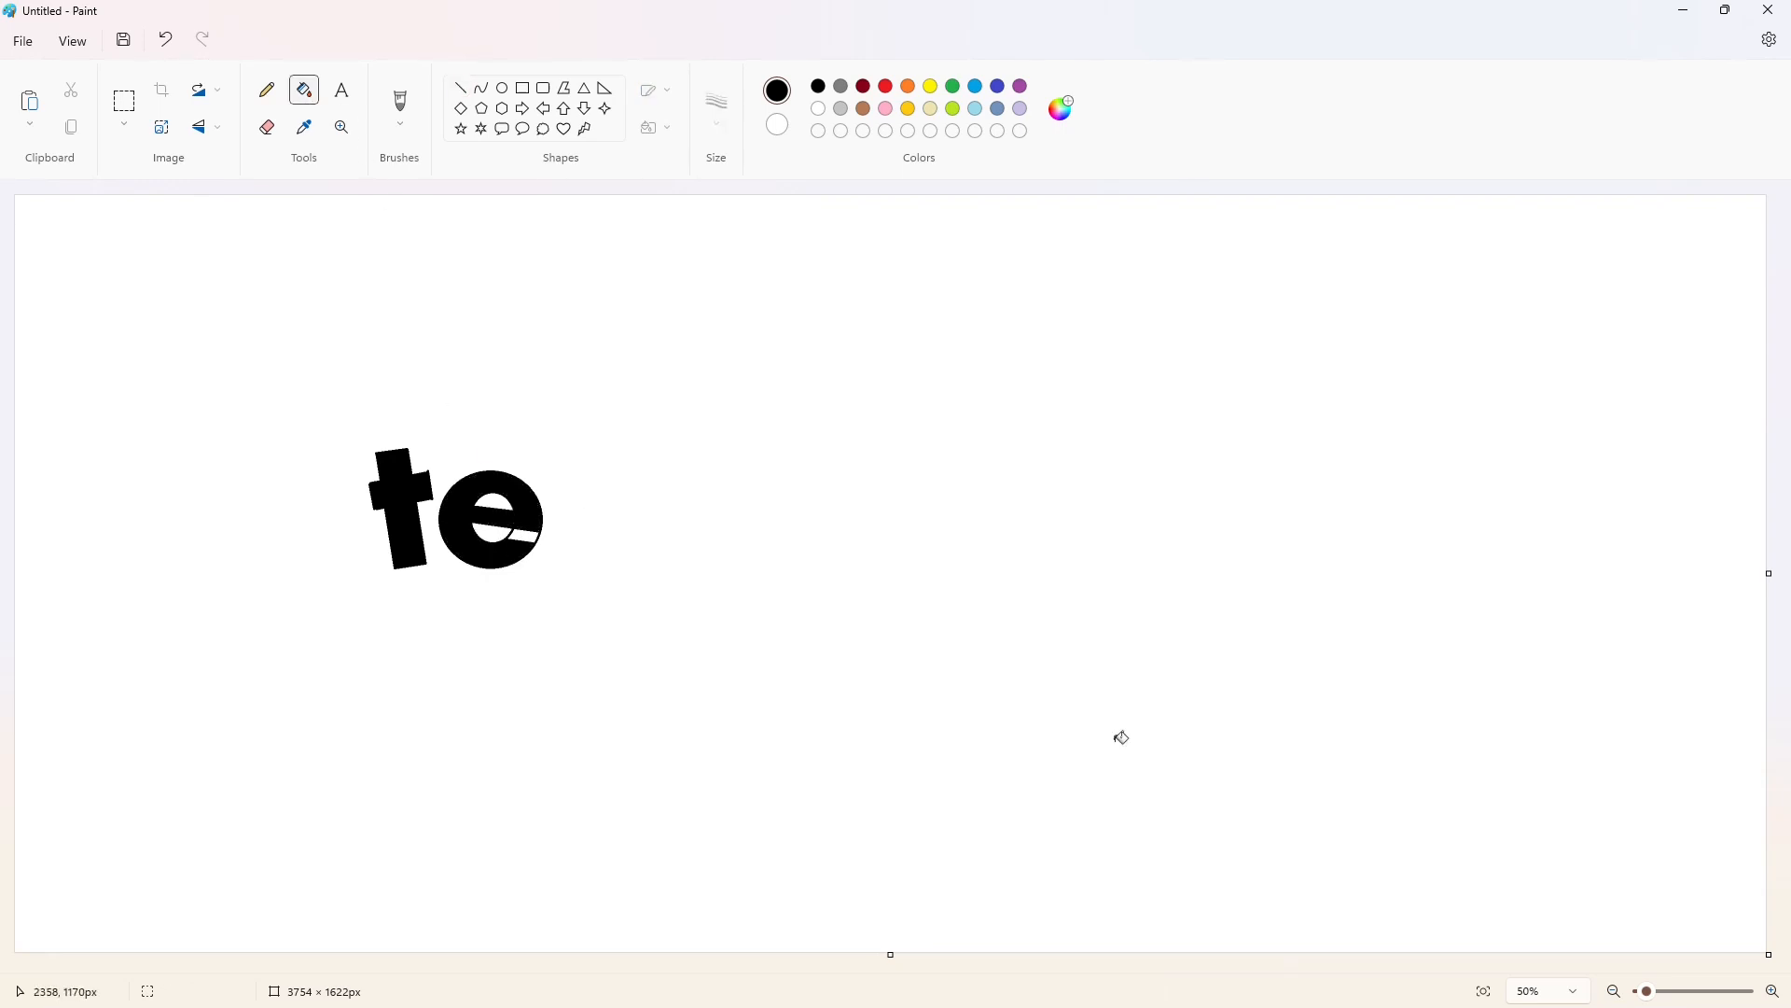
Clear the leftover black outlines from the first e's opening with white lines
{"action": "left_click", "coordinate": [1772, 991]}
{"action": "left_click_drag", "start_coordinate": [1381, 965], "coordinate": [1147, 964]}
{"action": "left_click", "coordinate": [819, 110]}
{"action": "left_click", "coordinate": [461, 87]}
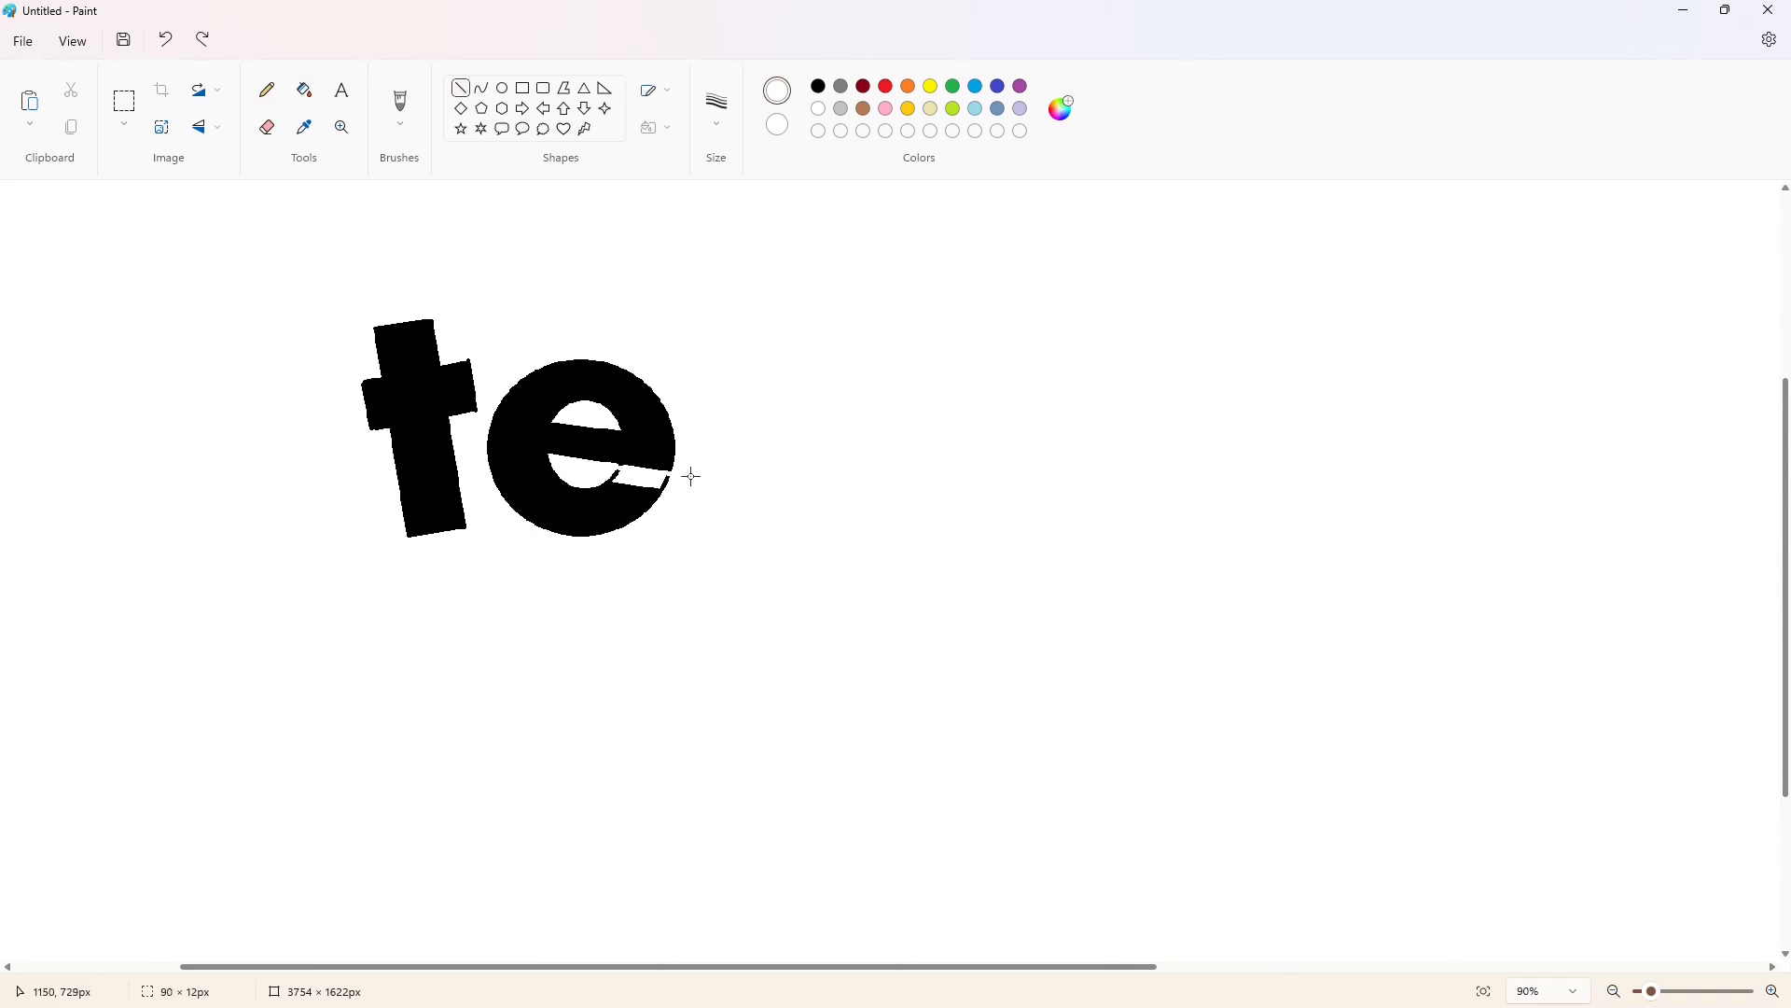
{"action": "left_click_drag", "start_coordinate": [596, 480], "coordinate": [699, 495]}
{"action": "left_click", "coordinate": [305, 89]}
{"action": "left_click", "coordinate": [461, 87]}
{"action": "left_click_drag", "start_coordinate": [455, 354], "coordinate": [486, 358]}
{"action": "left_click", "coordinate": [1613, 989]}
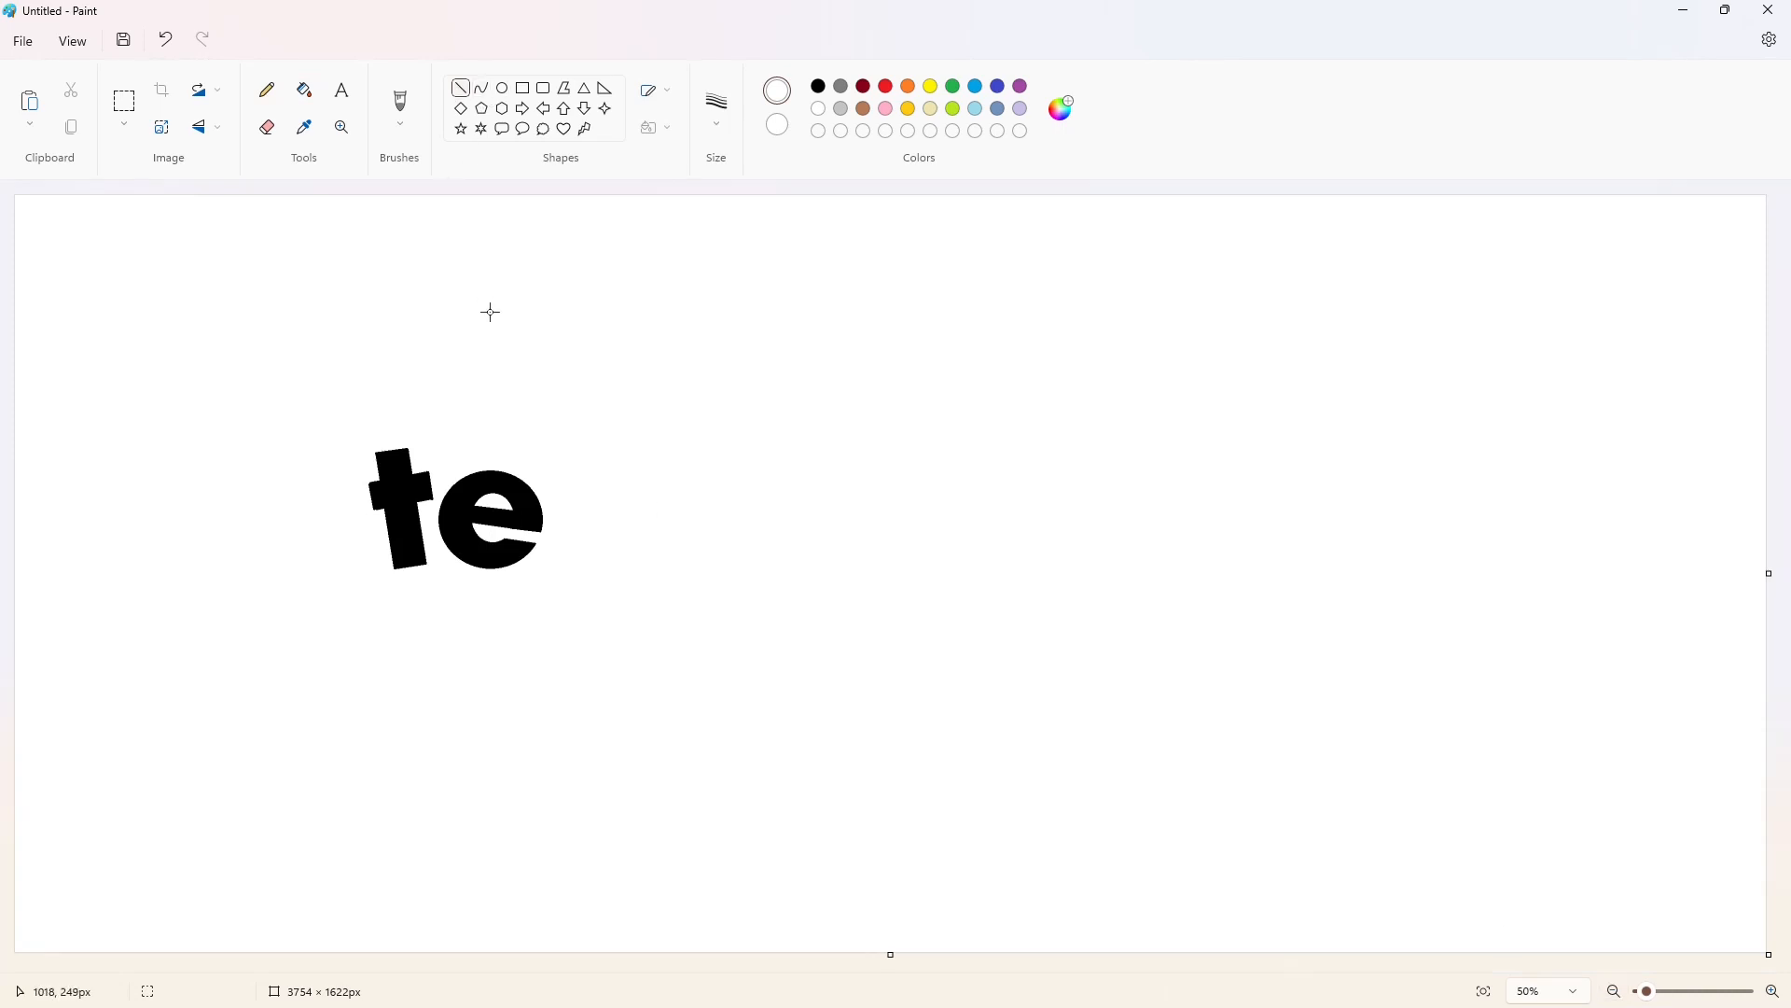
Draw a slanted acute accent above the first e in black and fill it
{"action": "left_click", "coordinate": [782, 126]}
{"action": "mouse_move", "coordinate": [485, 452]}
{"action": "left_mouse_down"}
{"action": "mouse_move", "coordinate": [516, 421]}
{"action": "mouse_move", "coordinate": [495, 462]}
{"action": "mouse_move", "coordinate": [531, 439]}
{"action": "mouse_move", "coordinate": [514, 423]}
{"action": "mouse_move", "coordinate": [552, 565]}
{"action": "left_mouse_up"}
{"action": "left_click", "coordinate": [305, 90]}
{"action": "left_click", "coordinate": [507, 442]}
Outline a slightly tilted letter l after the é with straight lines and fill it black
{"action": "left_click", "coordinate": [461, 92]}
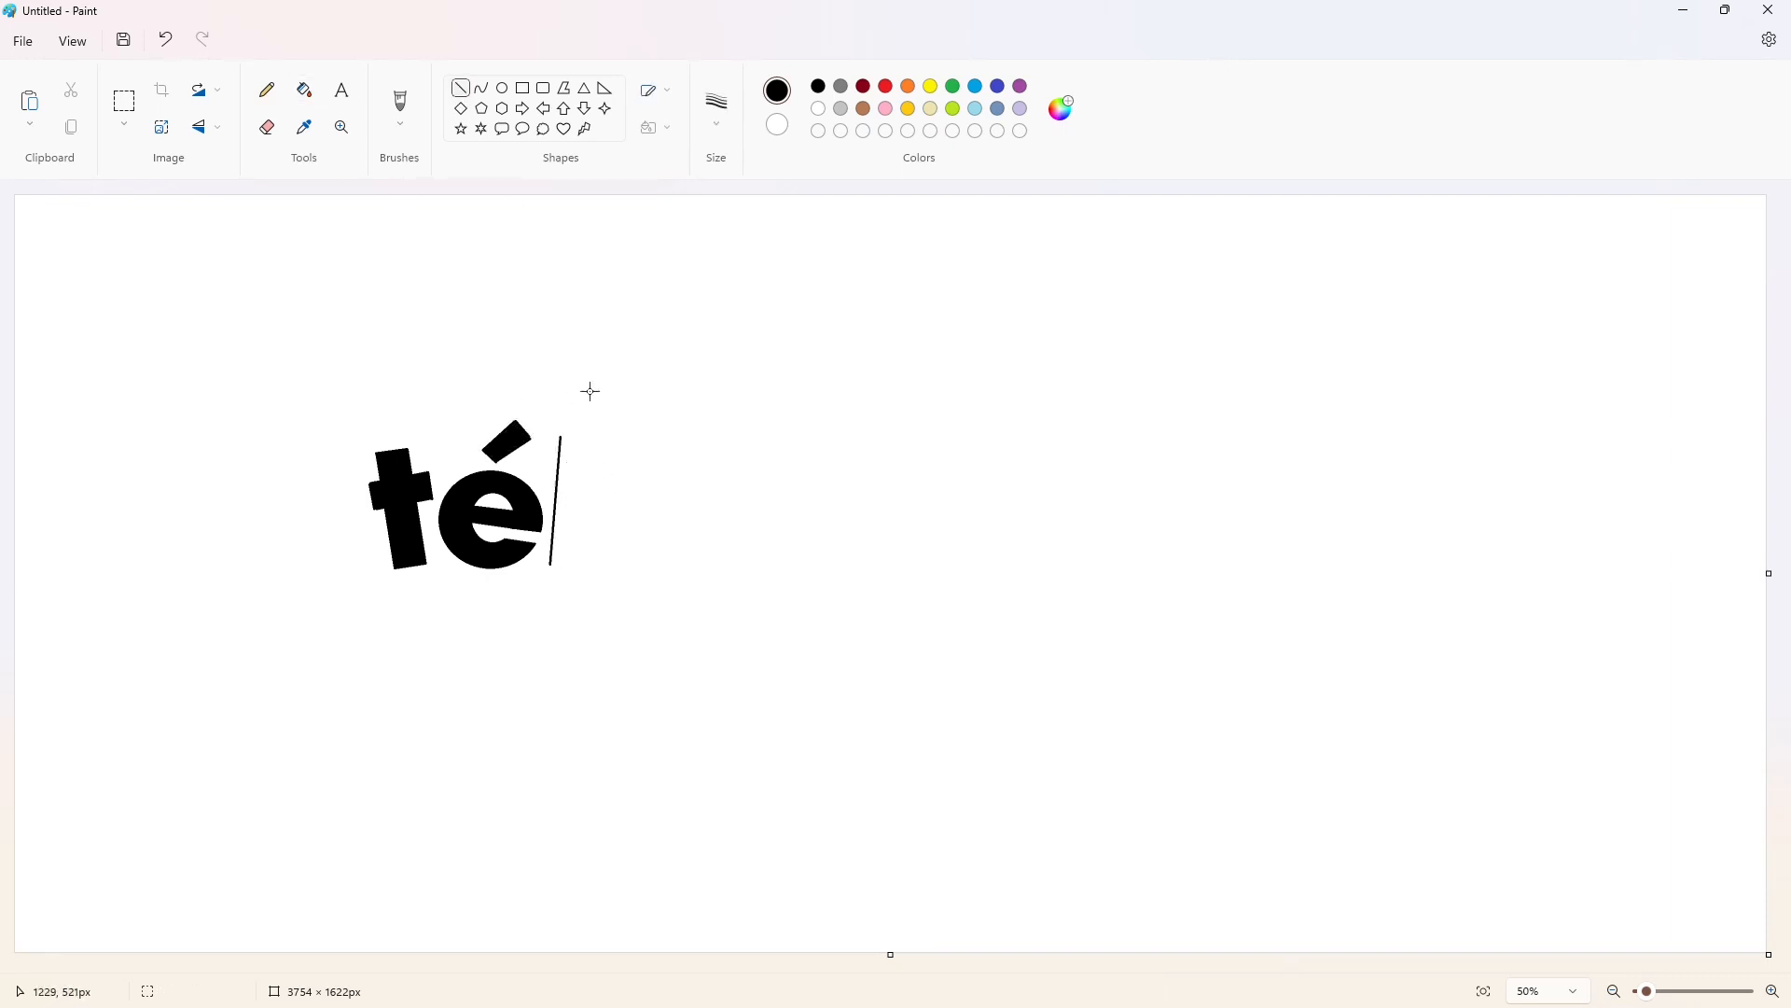
{"action": "left_click_drag", "start_coordinate": [592, 440], "coordinate": [582, 564]}
{"action": "left_click", "coordinate": [304, 90]}
{"action": "left_click", "coordinate": [571, 504]}
Build a second e after the l from two nested circles and slanted bar lines, filled black
{"action": "left_click", "coordinate": [502, 88]}
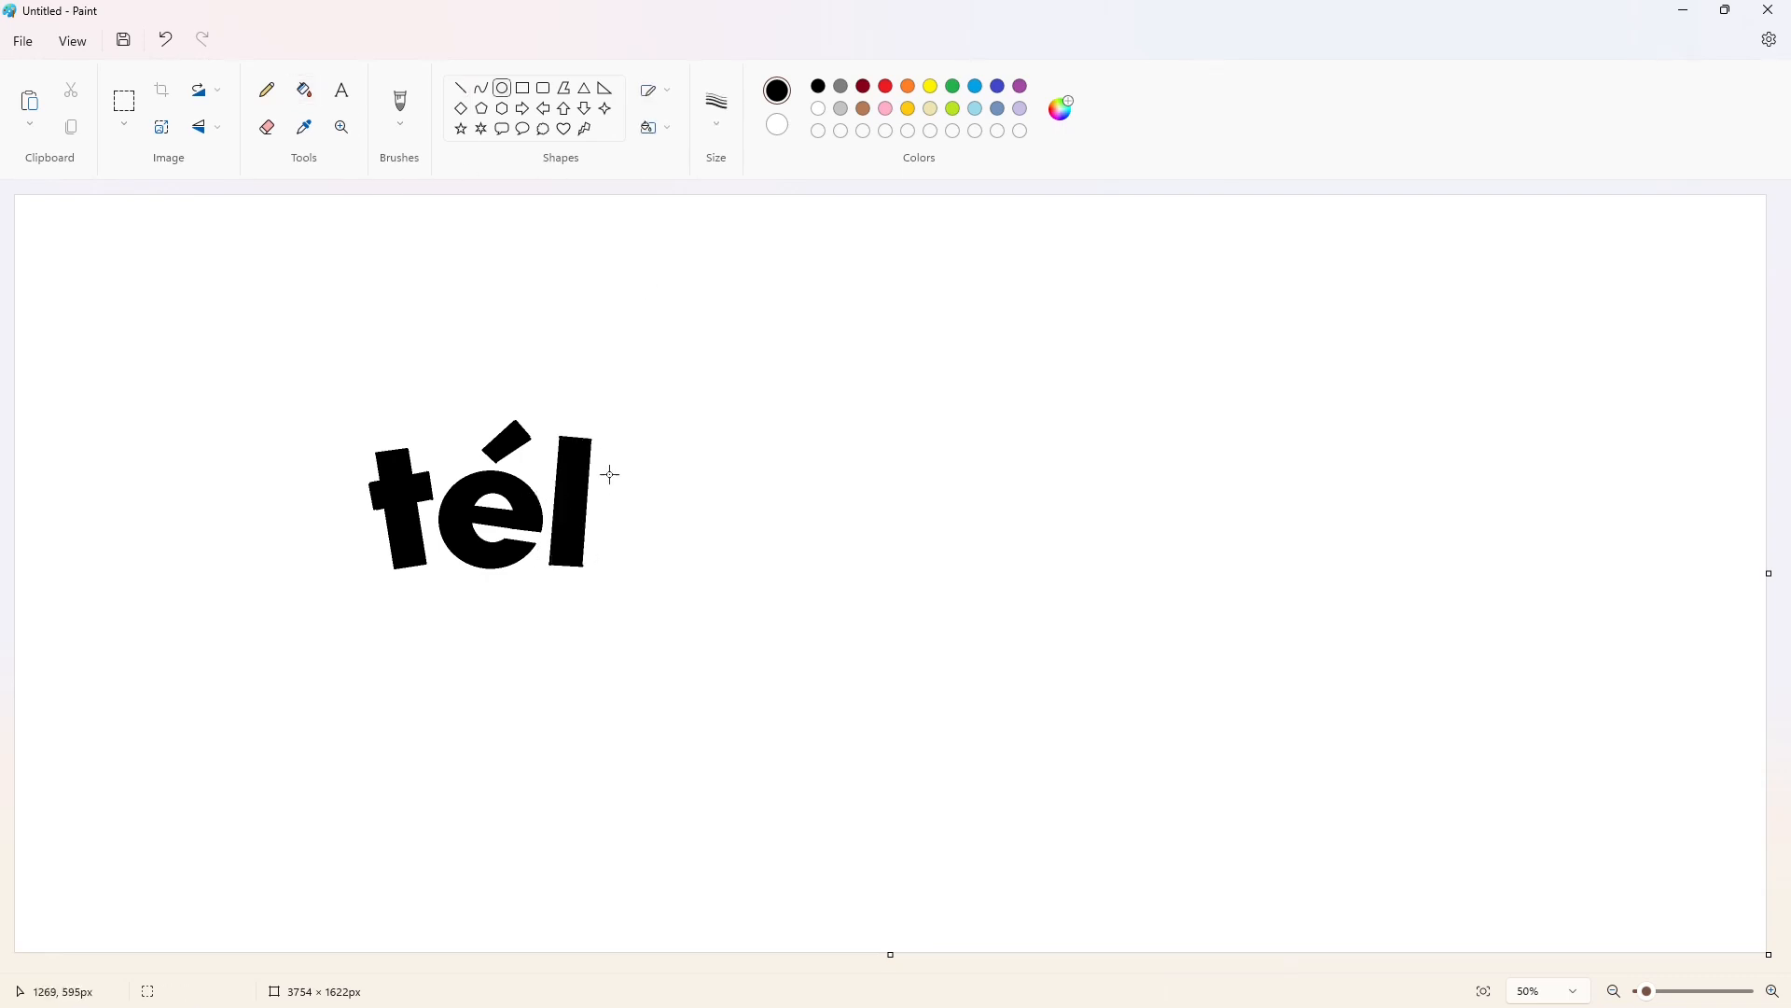
{"action": "left_click_drag", "start_coordinate": [594, 477], "coordinate": [695, 573]}
{"action": "mouse_move", "coordinate": [624, 500]}
{"action": "left_mouse_down"}
{"action": "mouse_move", "coordinate": [668, 548]}
{"action": "mouse_move", "coordinate": [614, 533]}
{"action": "mouse_move", "coordinate": [690, 539]}
{"action": "mouse_move", "coordinate": [681, 518]}
{"action": "left_mouse_up"}
{"action": "left_click", "coordinate": [846, 537]}
{"action": "left_click", "coordinate": [461, 88]}
{"action": "left_click", "coordinate": [304, 90]}
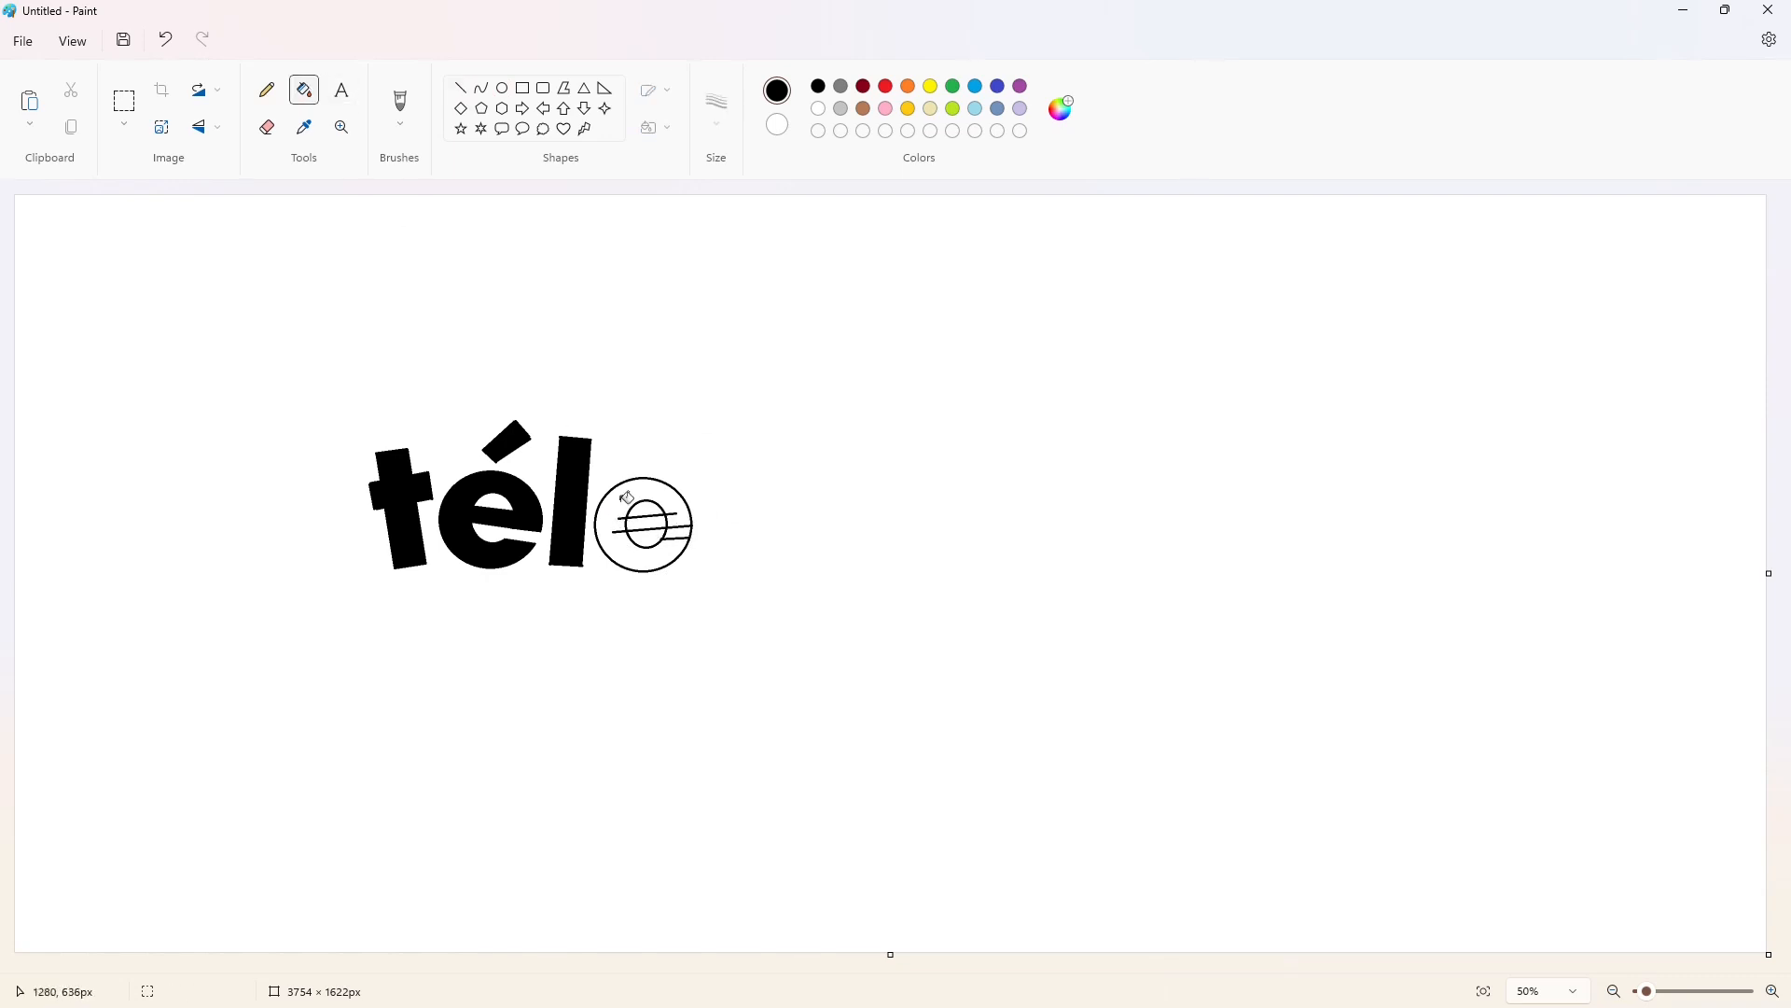
{"action": "left_click", "coordinate": [625, 499]}
Clear the leftover black outlines from the second e's opening with white lines
{"action": "left_click", "coordinate": [1774, 991]}
{"action": "left_click", "coordinate": [1774, 992]}
{"action": "left_click", "coordinate": [1774, 992]}
{"action": "left_click", "coordinate": [1774, 992]}
{"action": "left_click", "coordinate": [1774, 992]}
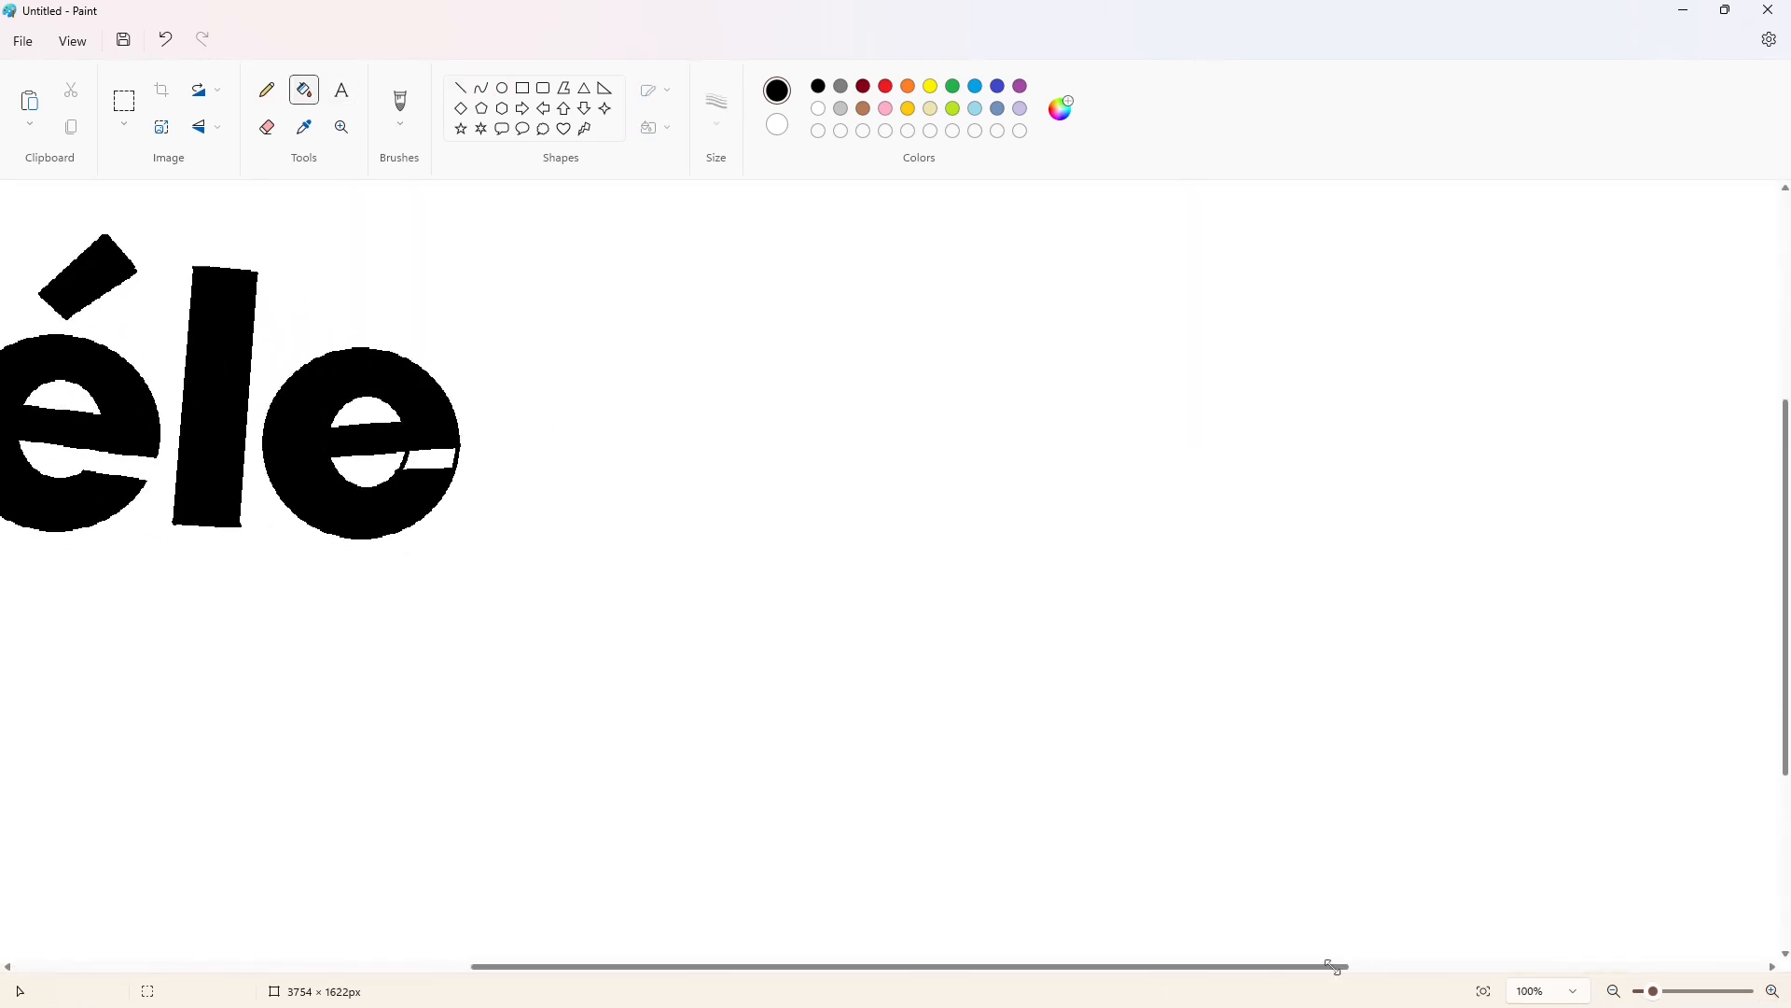
{"action": "left_click_drag", "start_coordinate": [1335, 966], "coordinate": [1075, 965]}
{"action": "left_click", "coordinate": [461, 90]}
{"action": "left_click", "coordinate": [820, 109]}
{"action": "left_click_drag", "start_coordinate": [926, 457], "coordinate": [1024, 445]}
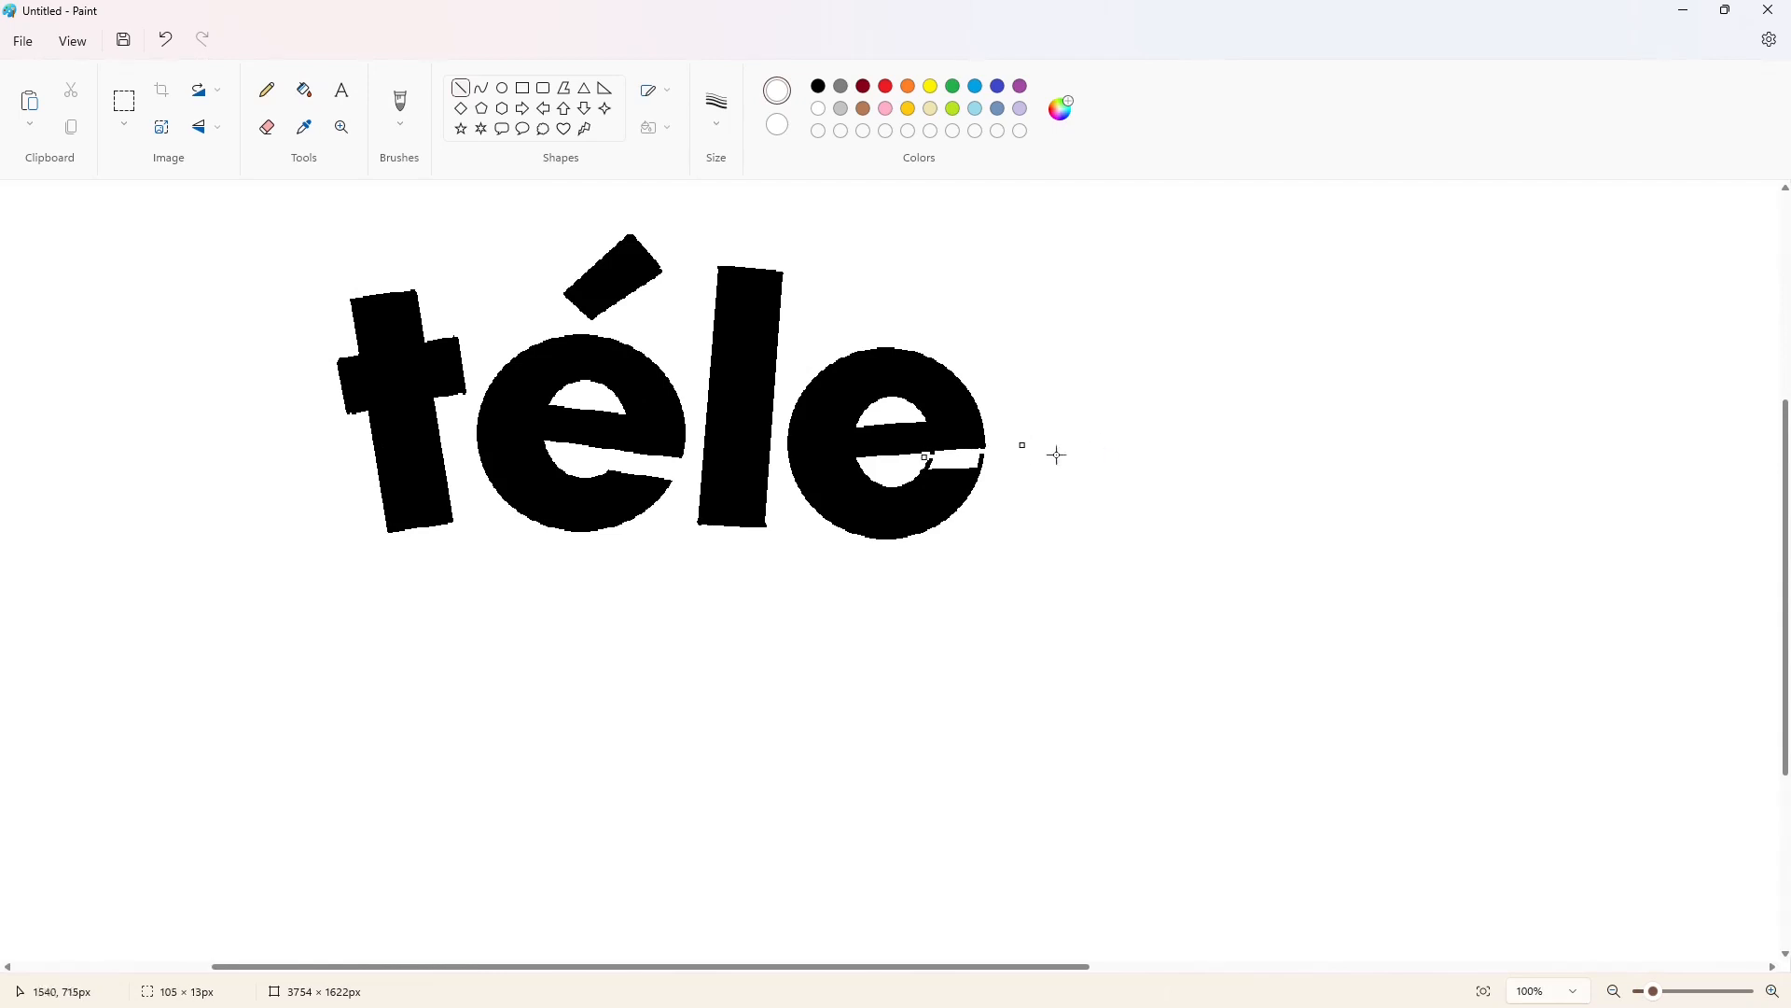
{"action": "left_click", "coordinate": [1148, 449]}
{"action": "left_click", "coordinate": [305, 90]}
{"action": "left_click", "coordinate": [1615, 993]}
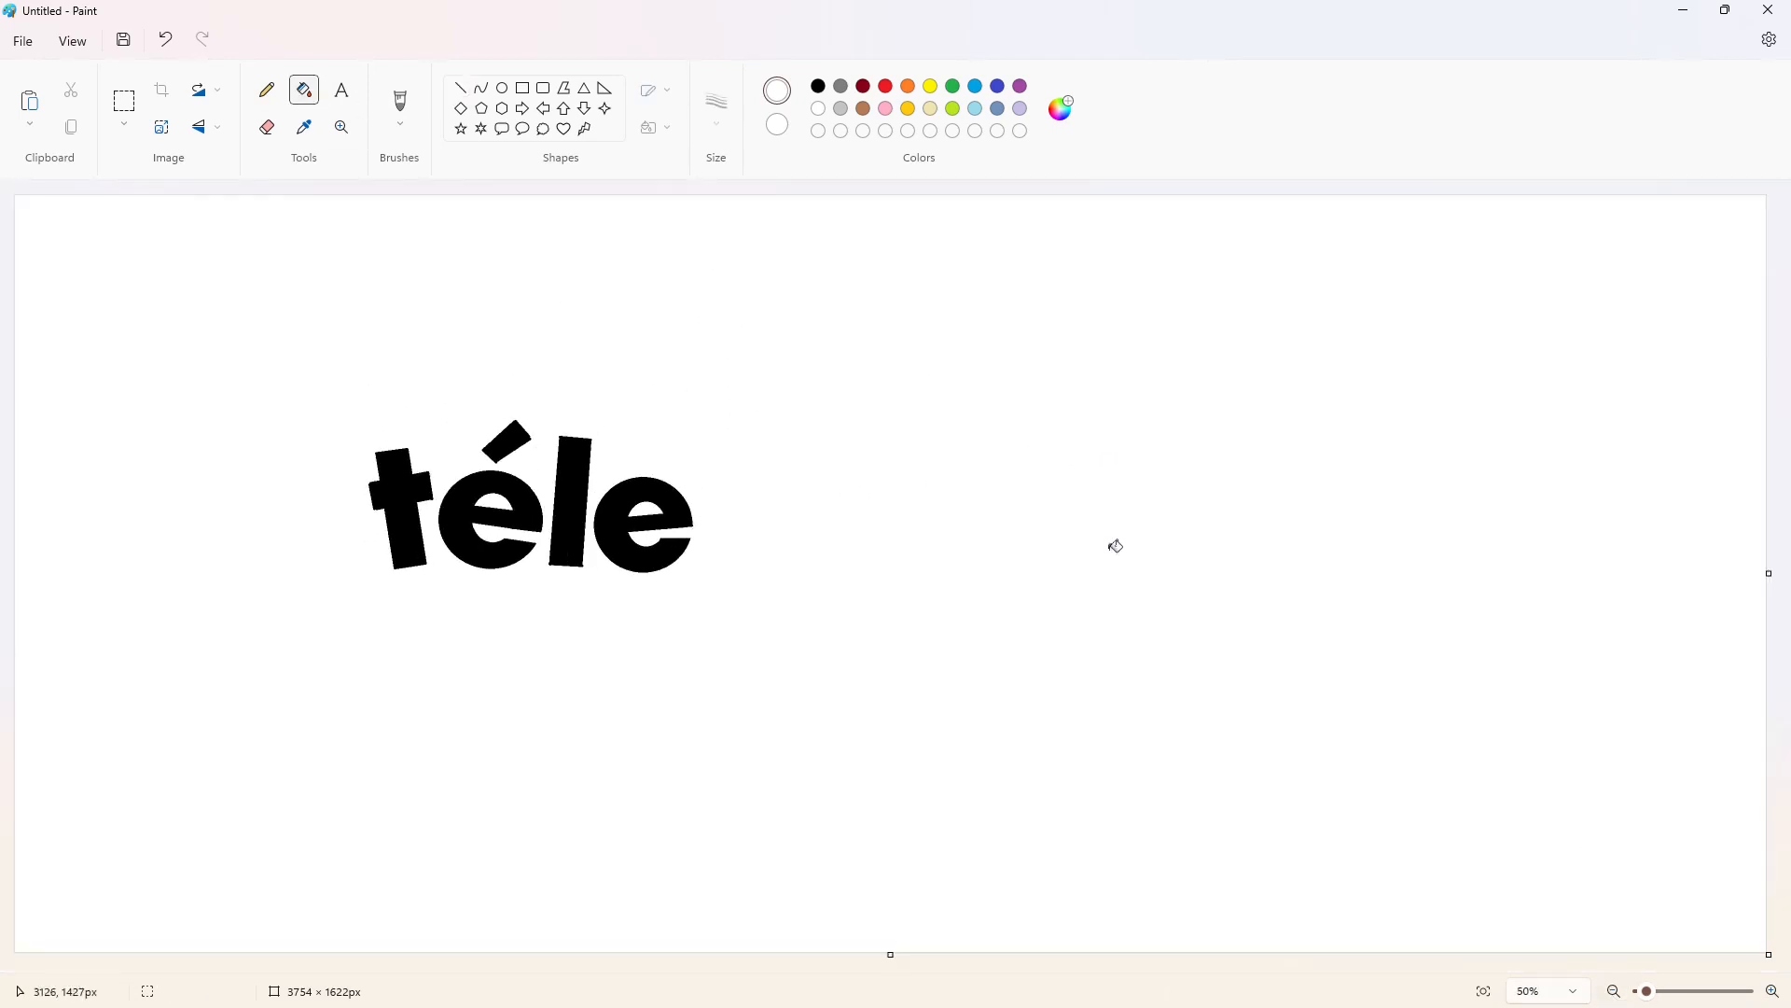
Draw an acute accent above the second e with black lines and fill it black
{"action": "left_click", "coordinate": [461, 90]}
{"action": "left_click", "coordinate": [819, 86]}
{"action": "mouse_move", "coordinate": [632, 451]}
{"action": "left_mouse_down"}
{"action": "mouse_move", "coordinate": [647, 433]}
{"action": "mouse_move", "coordinate": [642, 470]}
{"action": "mouse_move", "coordinate": [664, 445]}
{"action": "mouse_move", "coordinate": [787, 424]}
{"action": "mouse_move", "coordinate": [716, 565]}
{"action": "left_mouse_up"}
{"action": "left_click", "coordinate": [299, 106]}
{"action": "left_click", "coordinate": [645, 451]}
Outline a slightly tilted capital T after the second é with straight lines and fill it black
{"action": "left_click", "coordinate": [460, 88]}
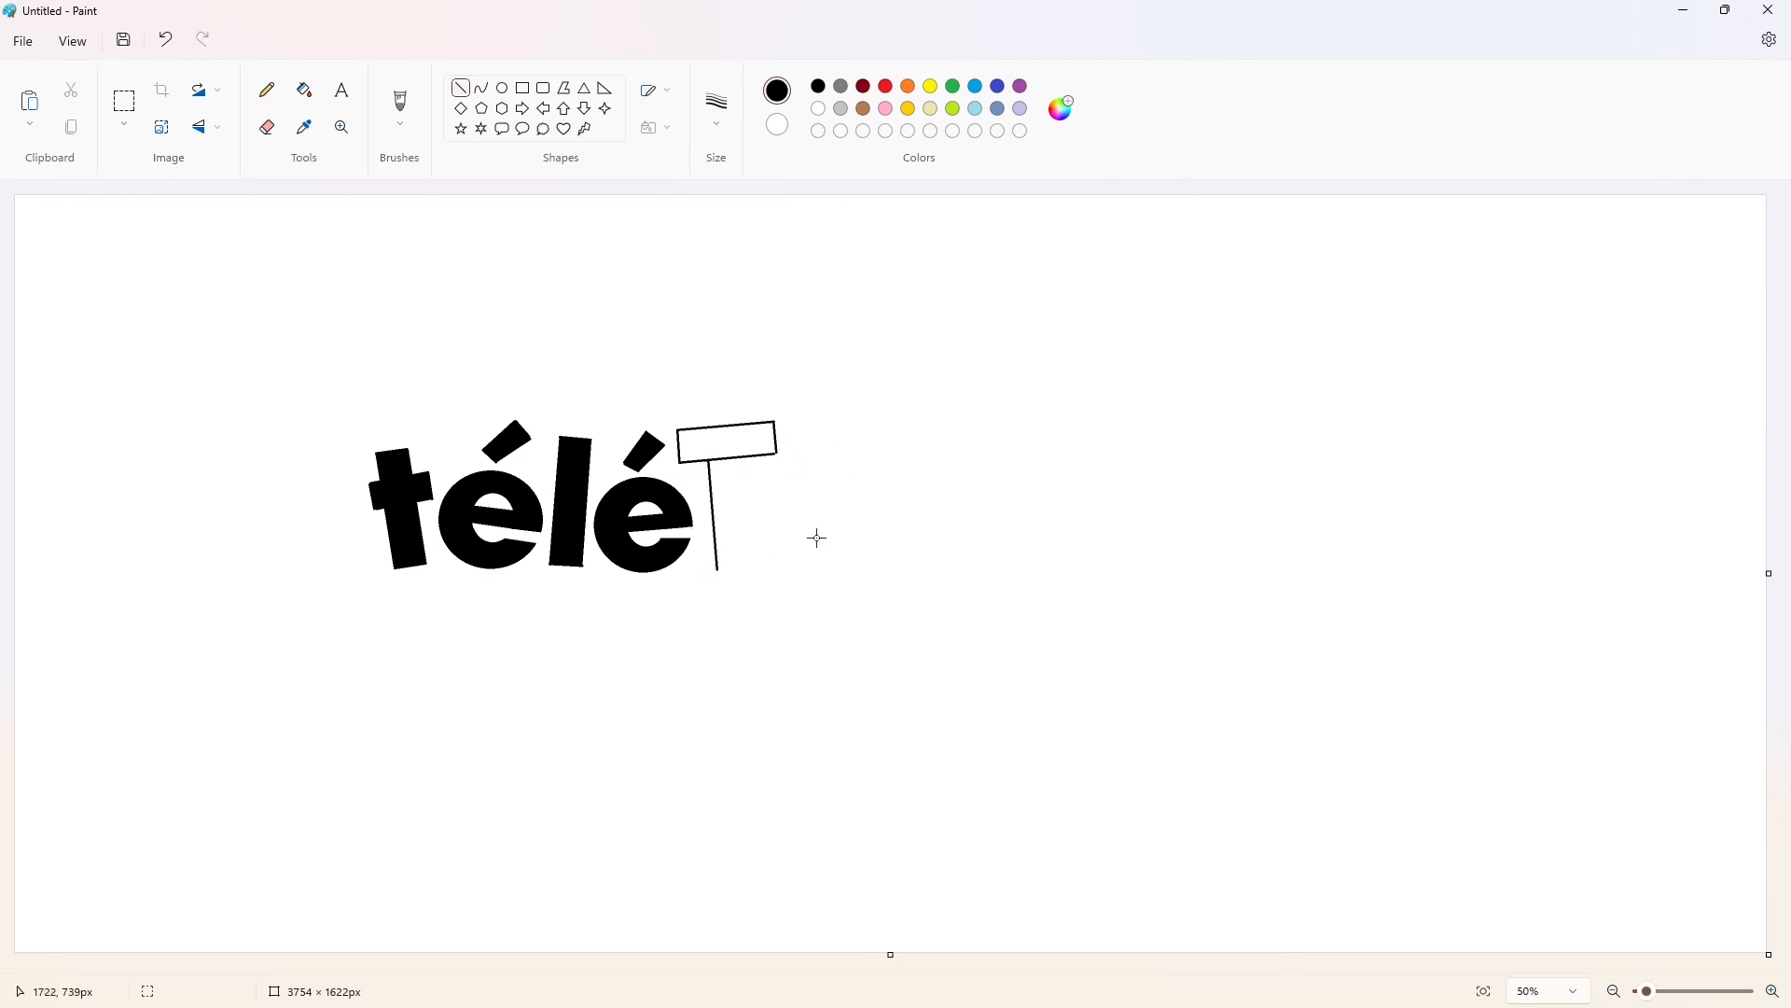
{"action": "left_click_drag", "start_coordinate": [745, 456], "coordinate": [756, 566]}
{"action": "left_click", "coordinate": [305, 89]}
{"action": "left_click", "coordinate": [725, 441]}
Draw a small o after the T from two nested circles and fill the ring black
{"action": "left_click", "coordinate": [502, 88]}
{"action": "left_click_drag", "start_coordinate": [764, 473], "coordinate": [872, 580]}
{"action": "left_click_drag", "start_coordinate": [818, 477], "coordinate": [845, 557]}
{"action": "left_click", "coordinate": [1027, 556]}
{"action": "left_click", "coordinate": [304, 90]}
{"action": "left_click", "coordinate": [777, 508]}
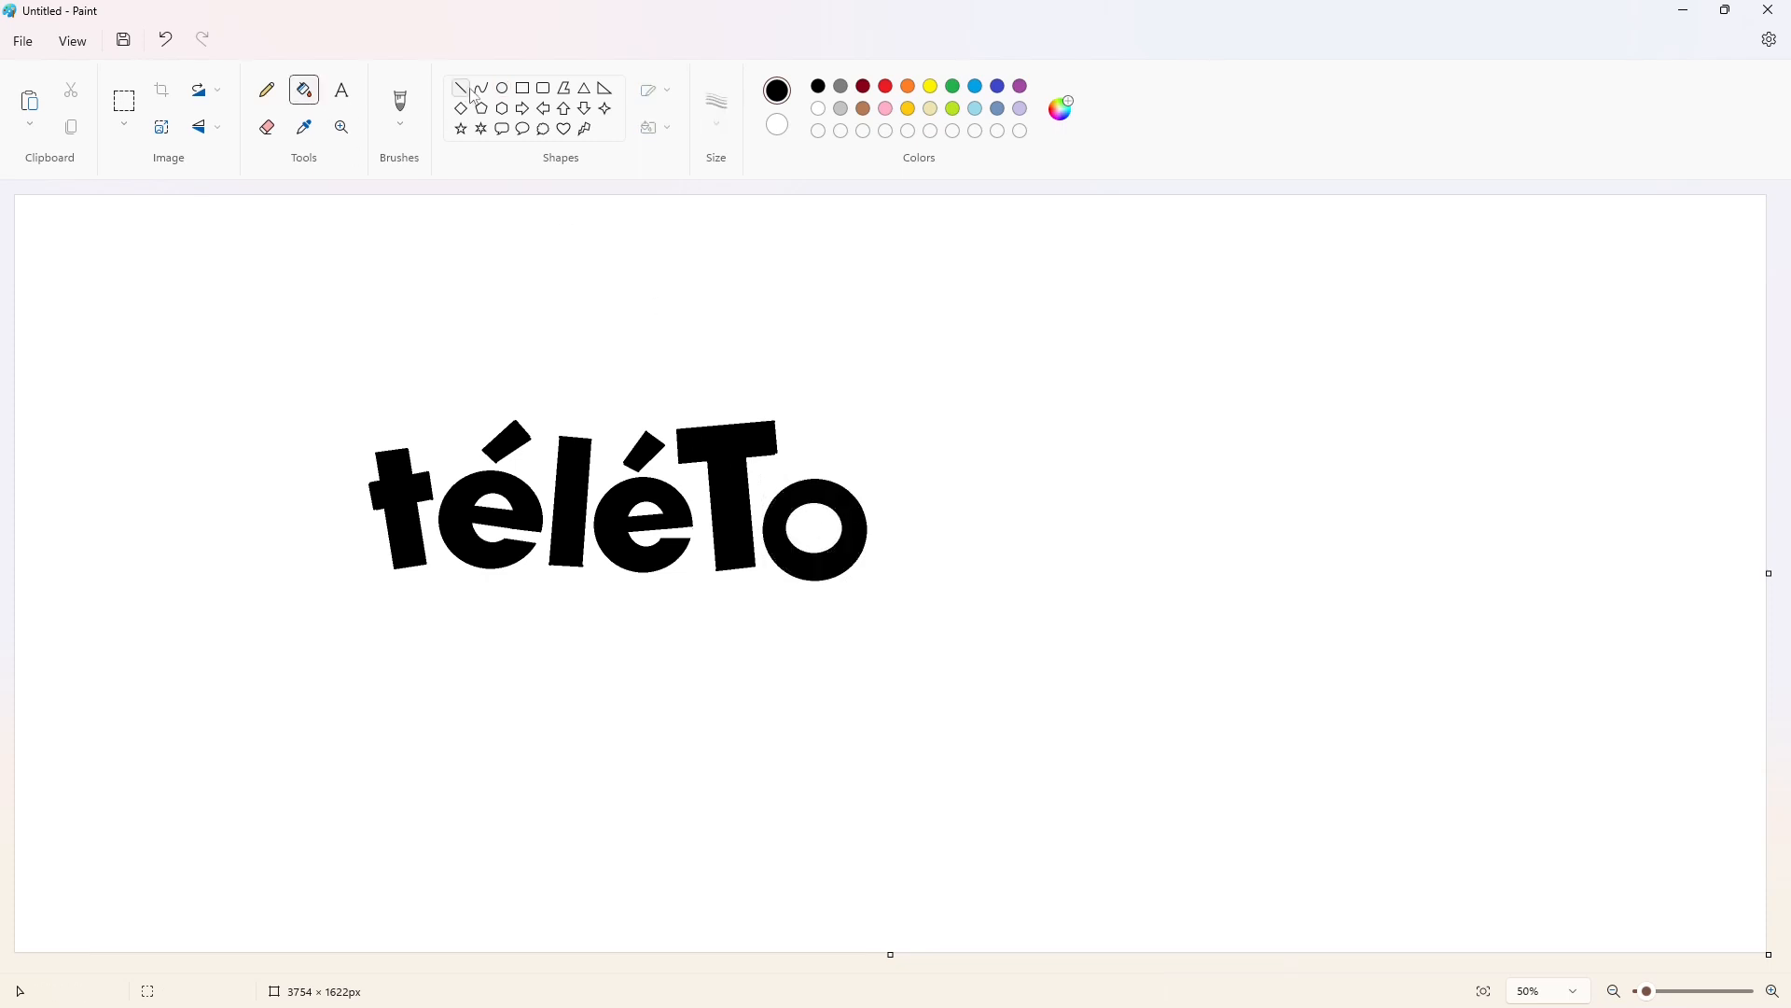
Draw a larger, raised O after the small o from two nested circles and fill the ring black
{"action": "left_click", "coordinate": [502, 88]}
{"action": "mouse_move", "coordinate": [868, 412]}
{"action": "left_mouse_down"}
{"action": "mouse_move", "coordinate": [896, 468]}
{"action": "mouse_move", "coordinate": [1008, 552]}
{"action": "left_mouse_up"}
{"action": "mouse_move", "coordinate": [937, 412]}
{"action": "left_mouse_down"}
{"action": "mouse_move", "coordinate": [978, 520]}
{"action": "mouse_move", "coordinate": [938, 500]}
{"action": "left_mouse_up"}
{"action": "left_click", "coordinate": [1119, 498]}
{"action": "left_click_drag", "start_coordinate": [940, 523], "coordinate": [942, 522]}
{"action": "left_click_drag", "start_coordinate": [982, 486], "coordinate": [977, 486]}
{"action": "left_click", "coordinate": [1117, 520]}
{"action": "left_click", "coordinate": [304, 89]}
{"action": "left_click", "coordinate": [961, 429]}
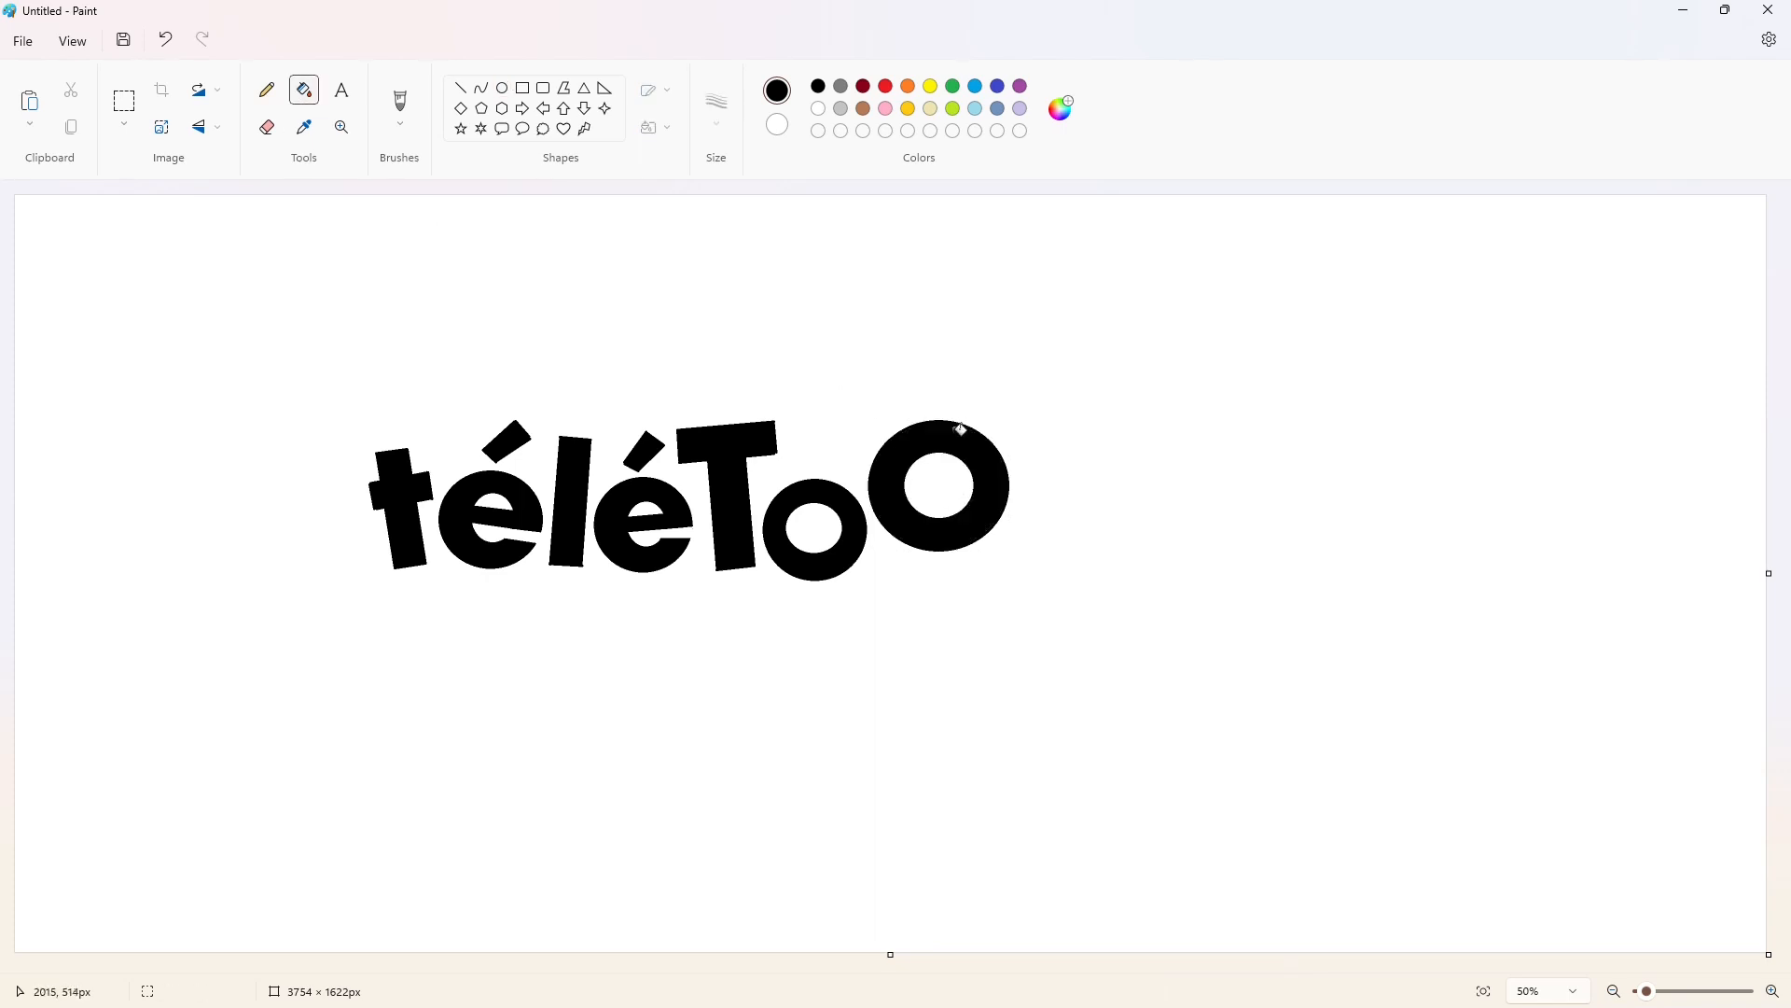
Draw the slanted left edge of a capital N after the large O with a straight line
{"action": "left_click", "coordinate": [523, 88]}
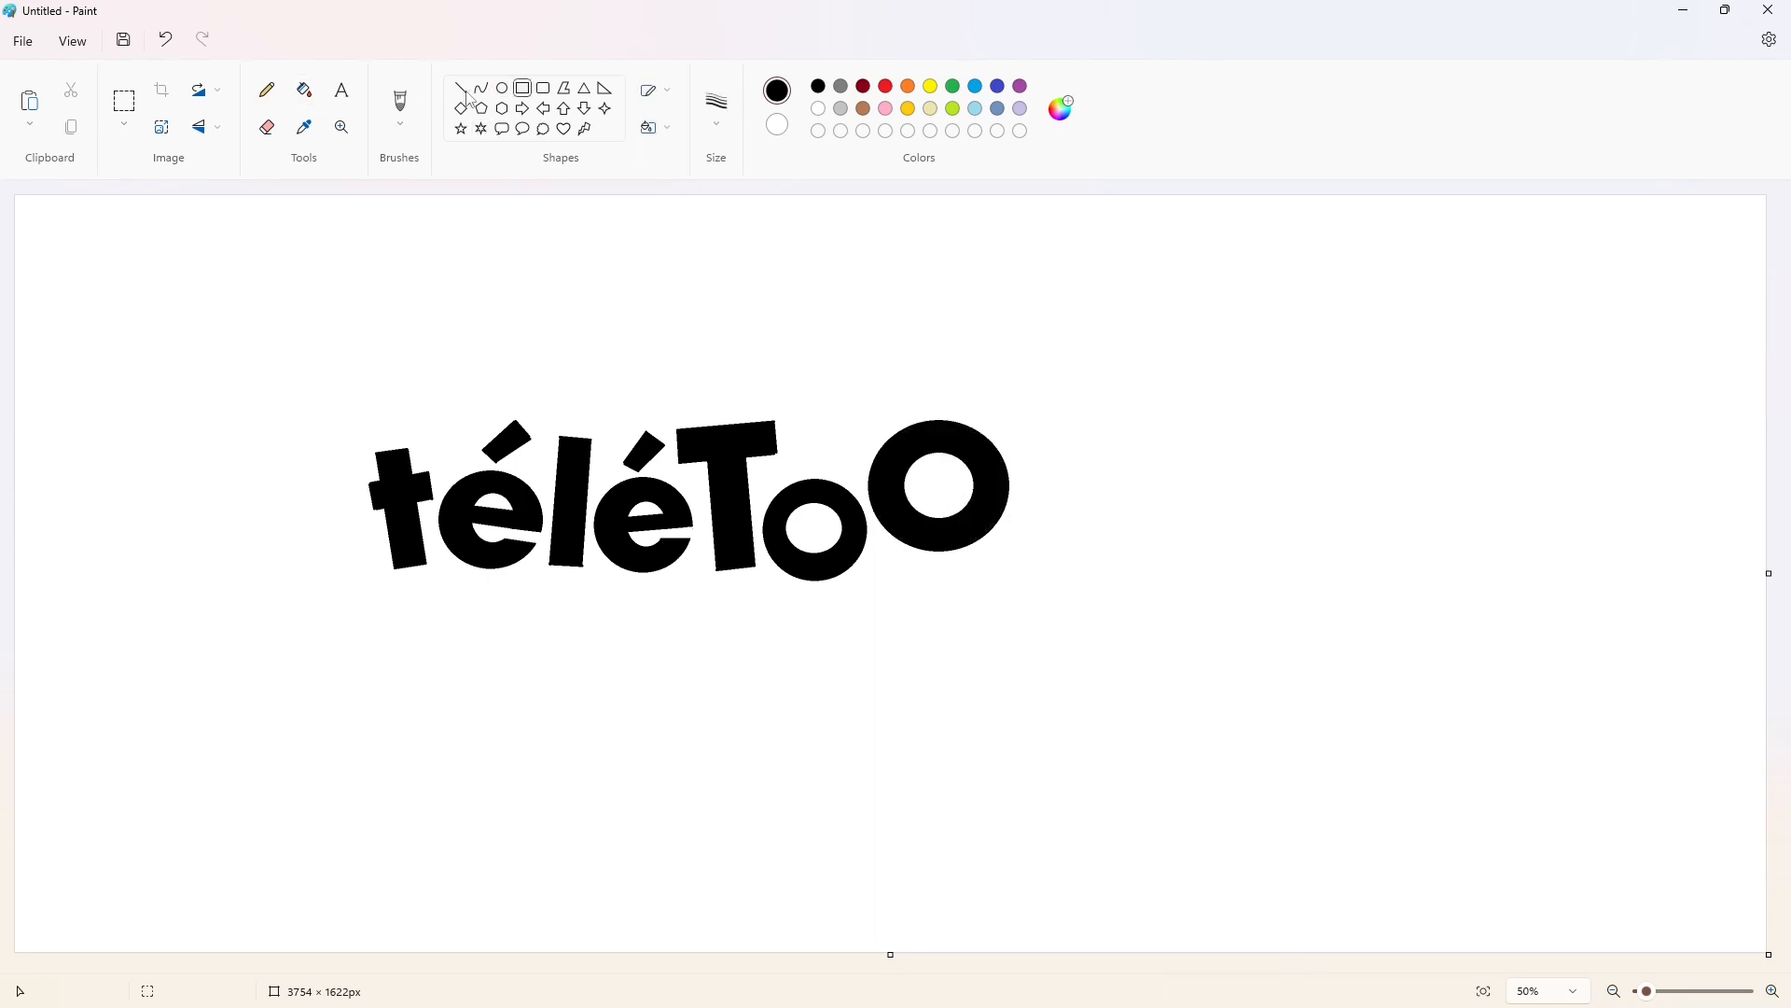
{"action": "left_click", "coordinate": [460, 87]}
{"action": "left_click_drag", "start_coordinate": [1022, 452], "coordinate": [1007, 557]}
{"action": "left_click_drag", "start_coordinate": [1022, 454], "coordinate": [1055, 454]}
{"action": "left_click_drag", "start_coordinate": [1010, 568], "coordinate": [1045, 571]}
{"action": "key", "text": "ctrl+z"}
{"action": "key", "text": "ctrl+z"}
Complete the N's outline with upper and lower guide lines, a right edge and diagonals, and fill the letter black
{"action": "left_click_drag", "start_coordinate": [1023, 452], "coordinate": [1166, 464]}
{"action": "left_click_drag", "start_coordinate": [1010, 569], "coordinate": [1164, 584]}
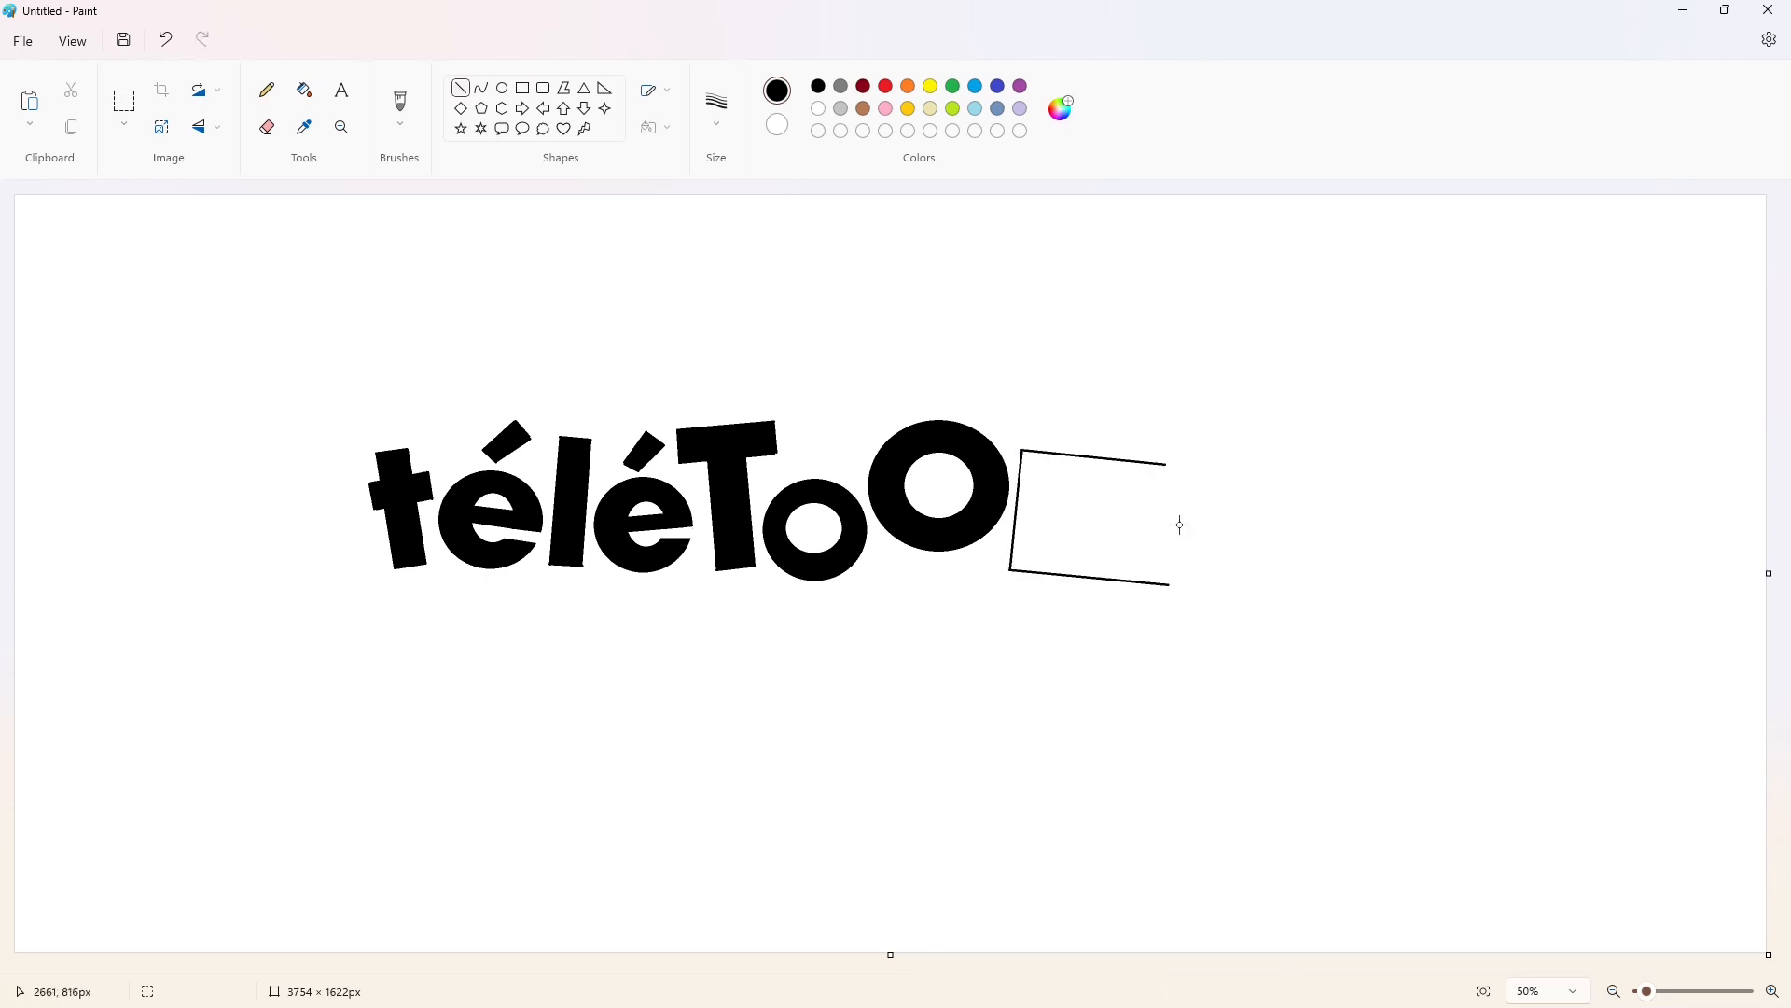
{"action": "mouse_move", "coordinate": [1139, 460]}
{"action": "left_mouse_down"}
{"action": "mouse_move", "coordinate": [1127, 581]}
{"action": "mouse_move", "coordinate": [1054, 454]}
{"action": "mouse_move", "coordinate": [1099, 579]}
{"action": "left_mouse_up"}
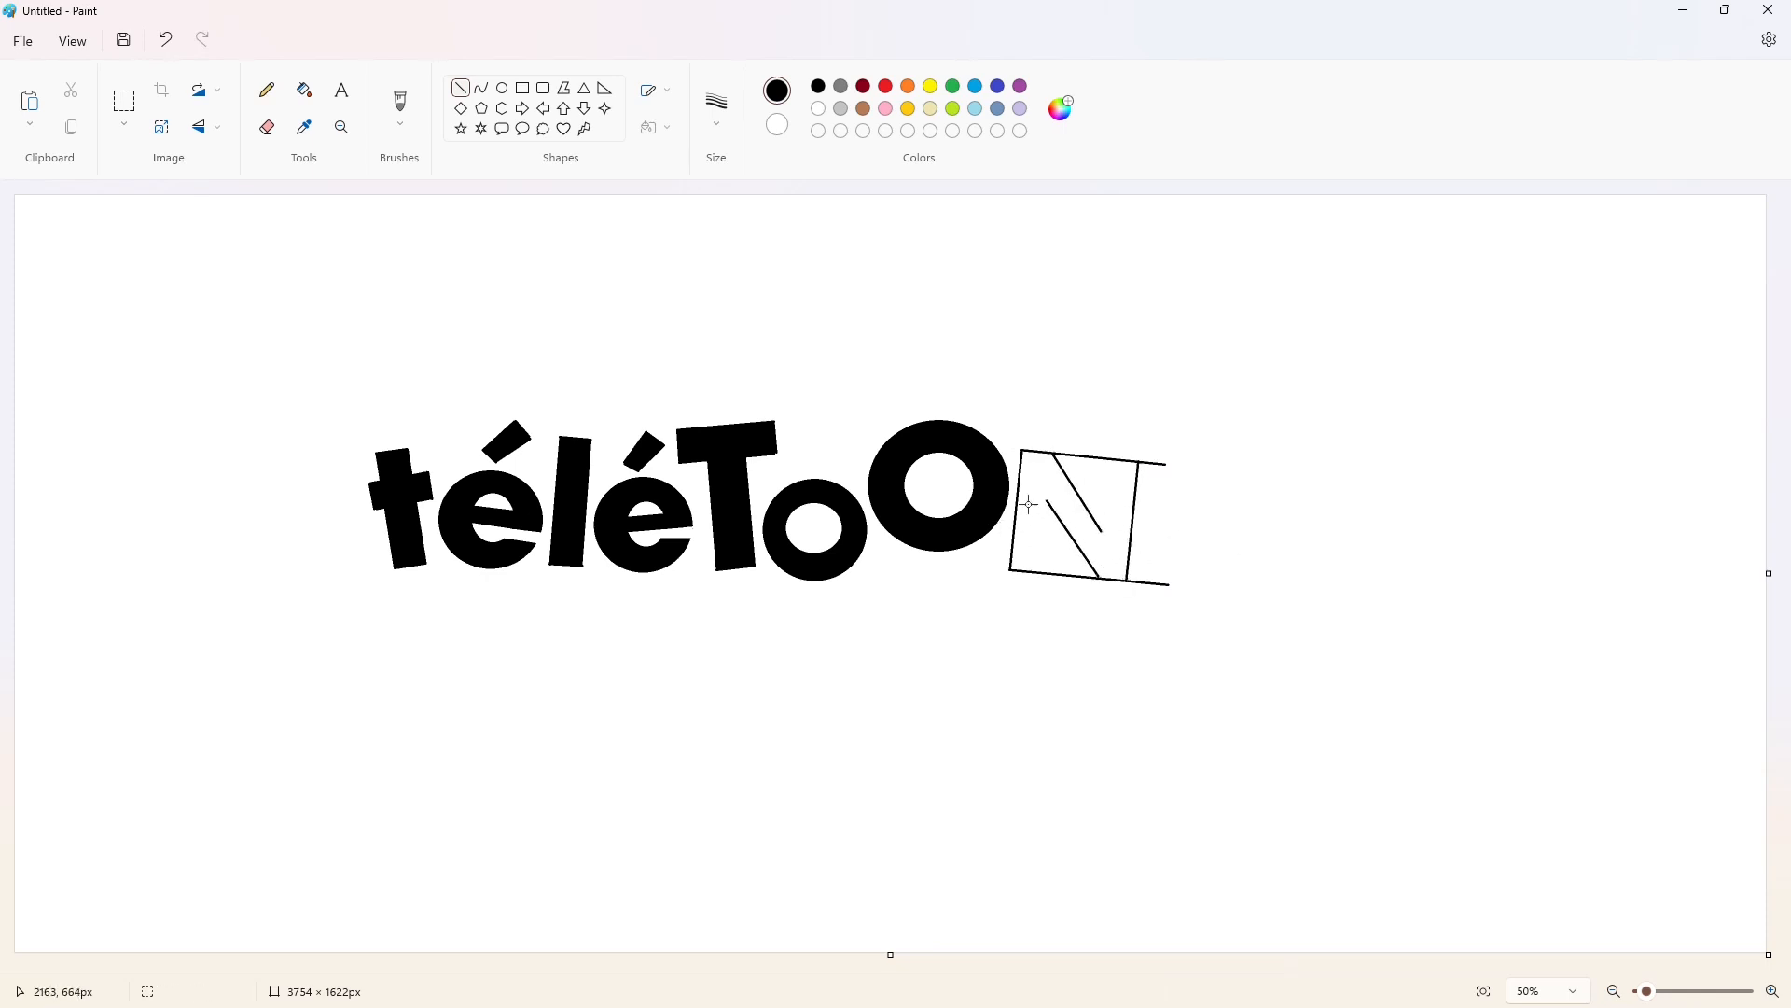
{"action": "left_click_drag", "start_coordinate": [1049, 499], "coordinate": [1043, 574]}
{"action": "left_click", "coordinate": [304, 89]}
{"action": "left_click", "coordinate": [1075, 513]}
Cut the leftover guide lines away from the N's corners with short white lines
{"action": "left_click", "coordinate": [1776, 992]}
{"action": "left_click_drag", "start_coordinate": [1341, 966], "coordinate": [1413, 966]}
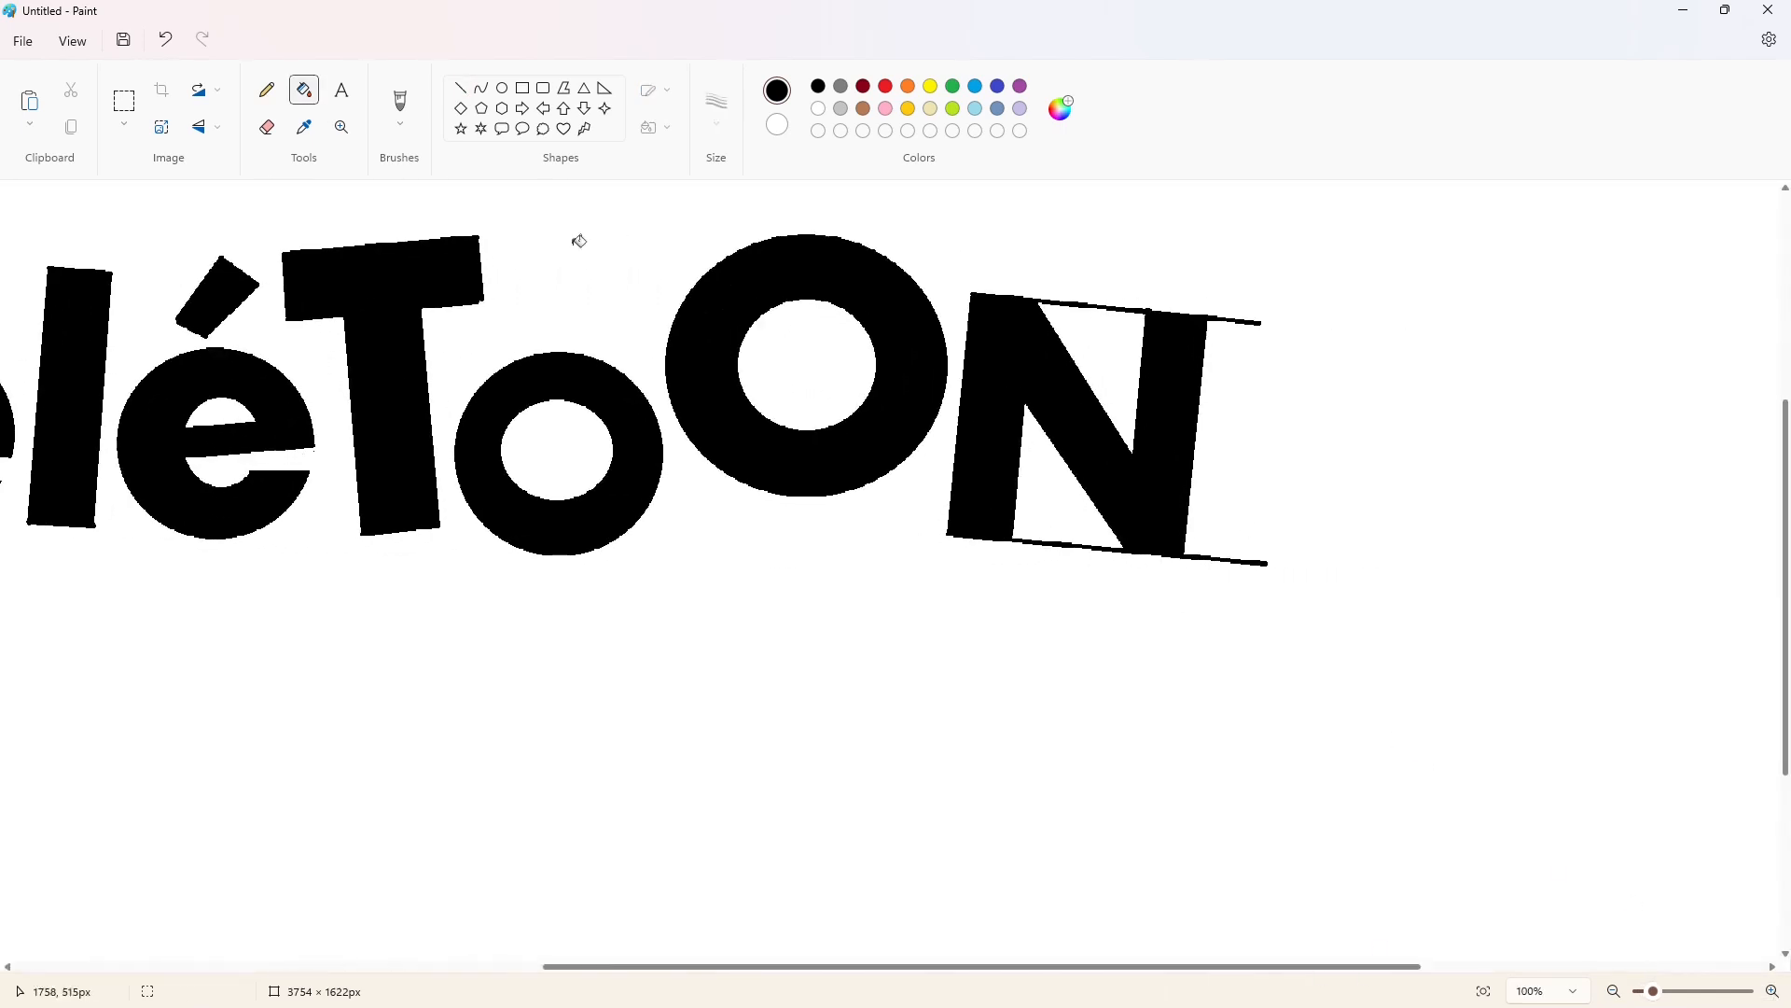
{"action": "left_click", "coordinate": [460, 87]}
{"action": "left_click", "coordinate": [819, 110]}
{"action": "left_click_drag", "start_coordinate": [1058, 319], "coordinate": [1016, 271]}
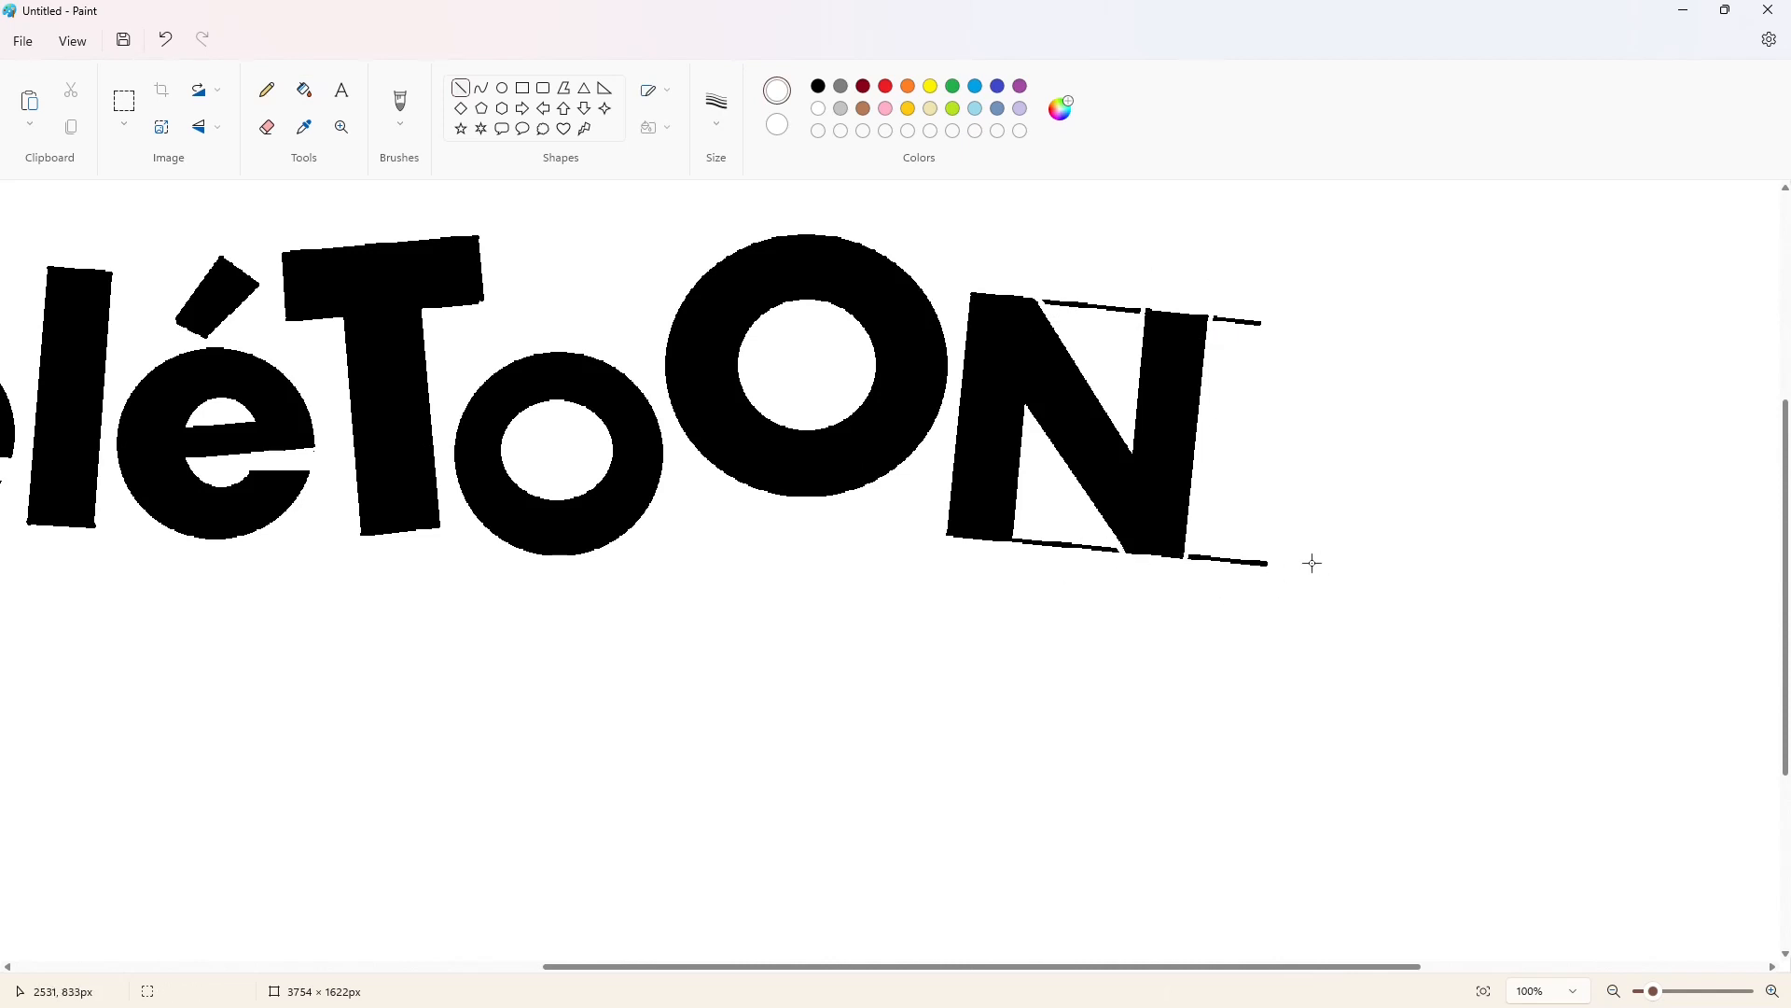
{"action": "left_click_drag", "start_coordinate": [1022, 521], "coordinate": [1010, 569]}
{"action": "left_click_drag", "start_coordinate": [1136, 310], "coordinate": [1159, 302]}
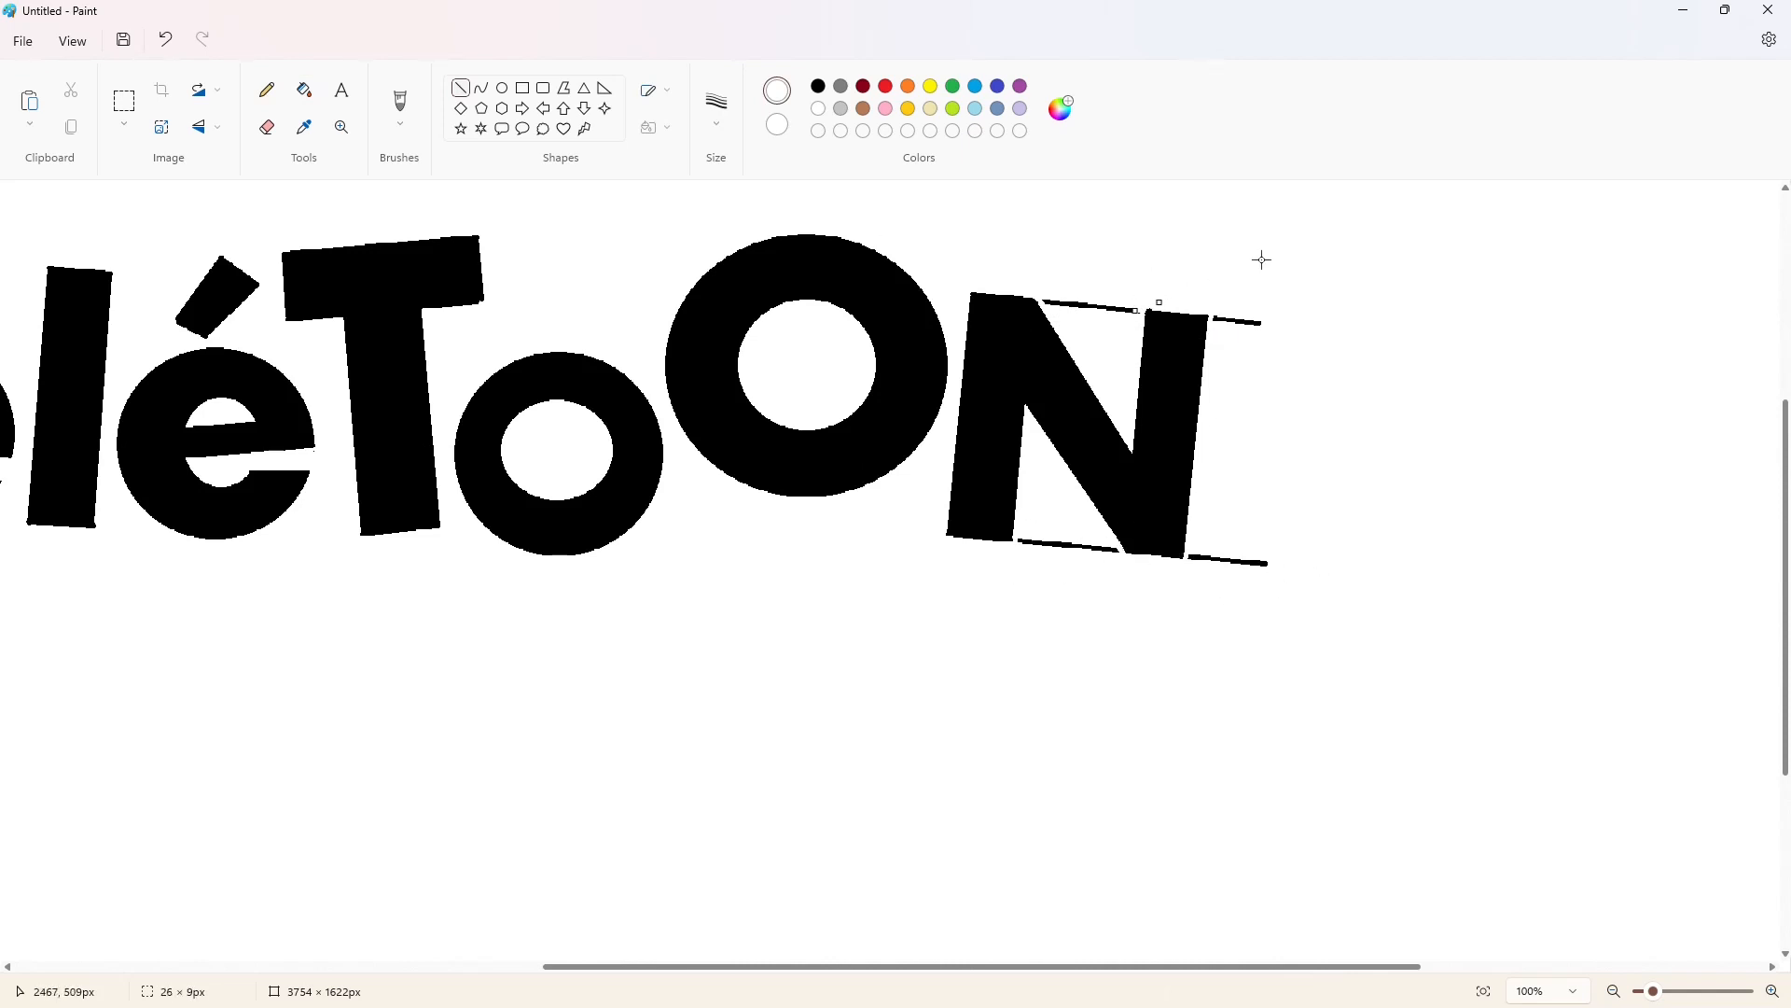
Fill the four detached guide line segments around the N with white
{"action": "left_click", "coordinate": [320, 96]}
{"action": "left_click", "coordinate": [1120, 309]}
{"action": "left_click", "coordinate": [1250, 322]}
{"action": "left_click", "coordinate": [1251, 563]}
{"action": "left_click", "coordinate": [1101, 549]}
{"action": "scroll", "coordinate": [590, 174], "scroll_direction": "down", "scroll_amount": 2}
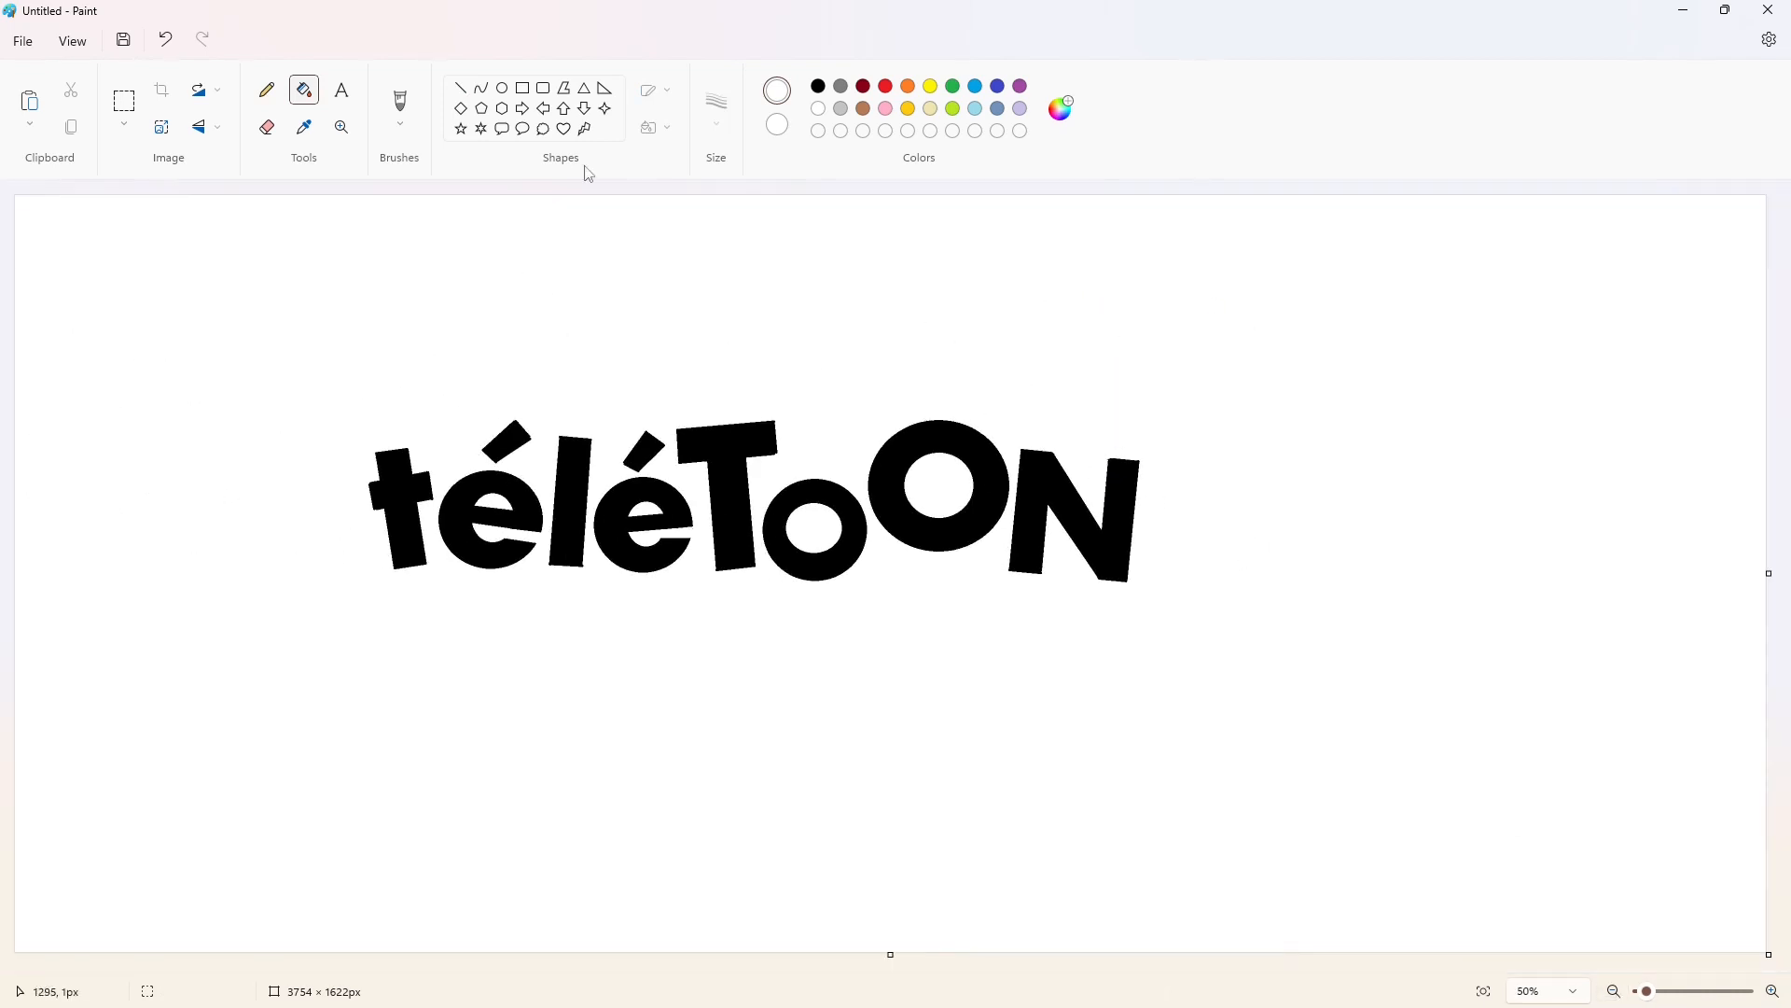
Draw a black plus outline after the N from a vertical rectangle crossed by a horizontal one about 288 × 79 px
{"action": "left_click", "coordinate": [523, 87]}
{"action": "left_click", "coordinate": [819, 86]}
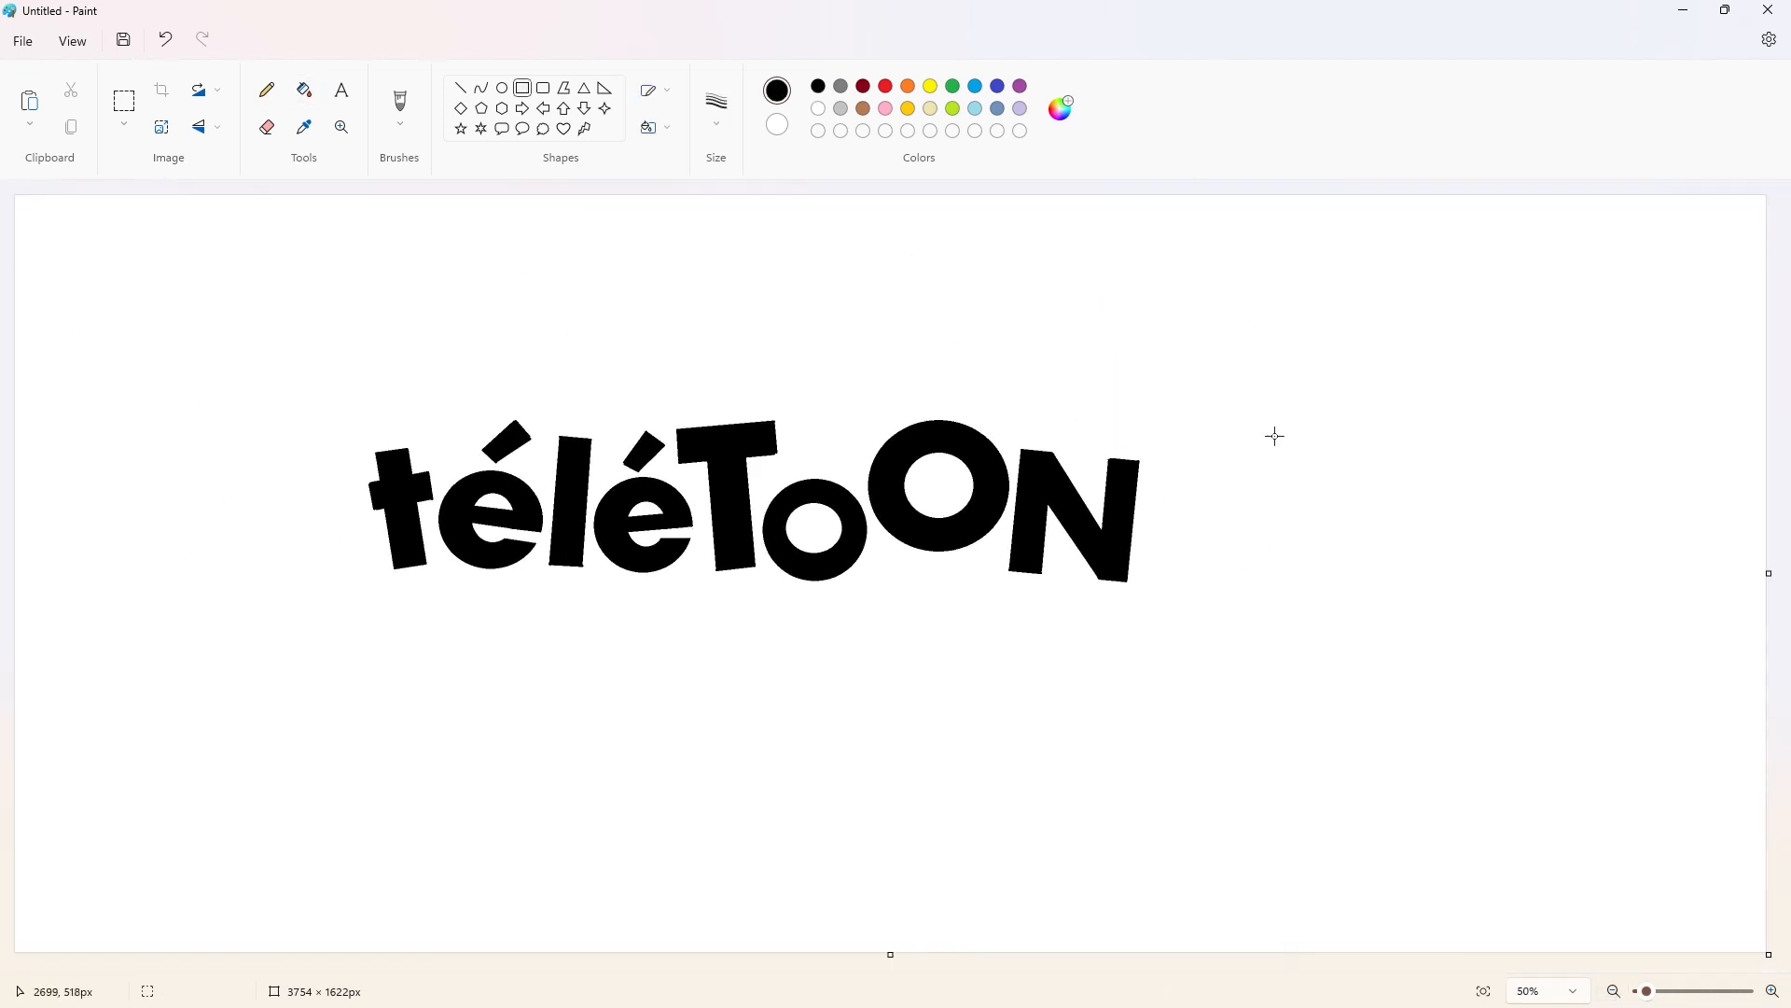
{"action": "left_click_drag", "start_coordinate": [1275, 431], "coordinate": [1312, 558]}
{"action": "left_click_drag", "start_coordinate": [1228, 471], "coordinate": [1363, 508]}
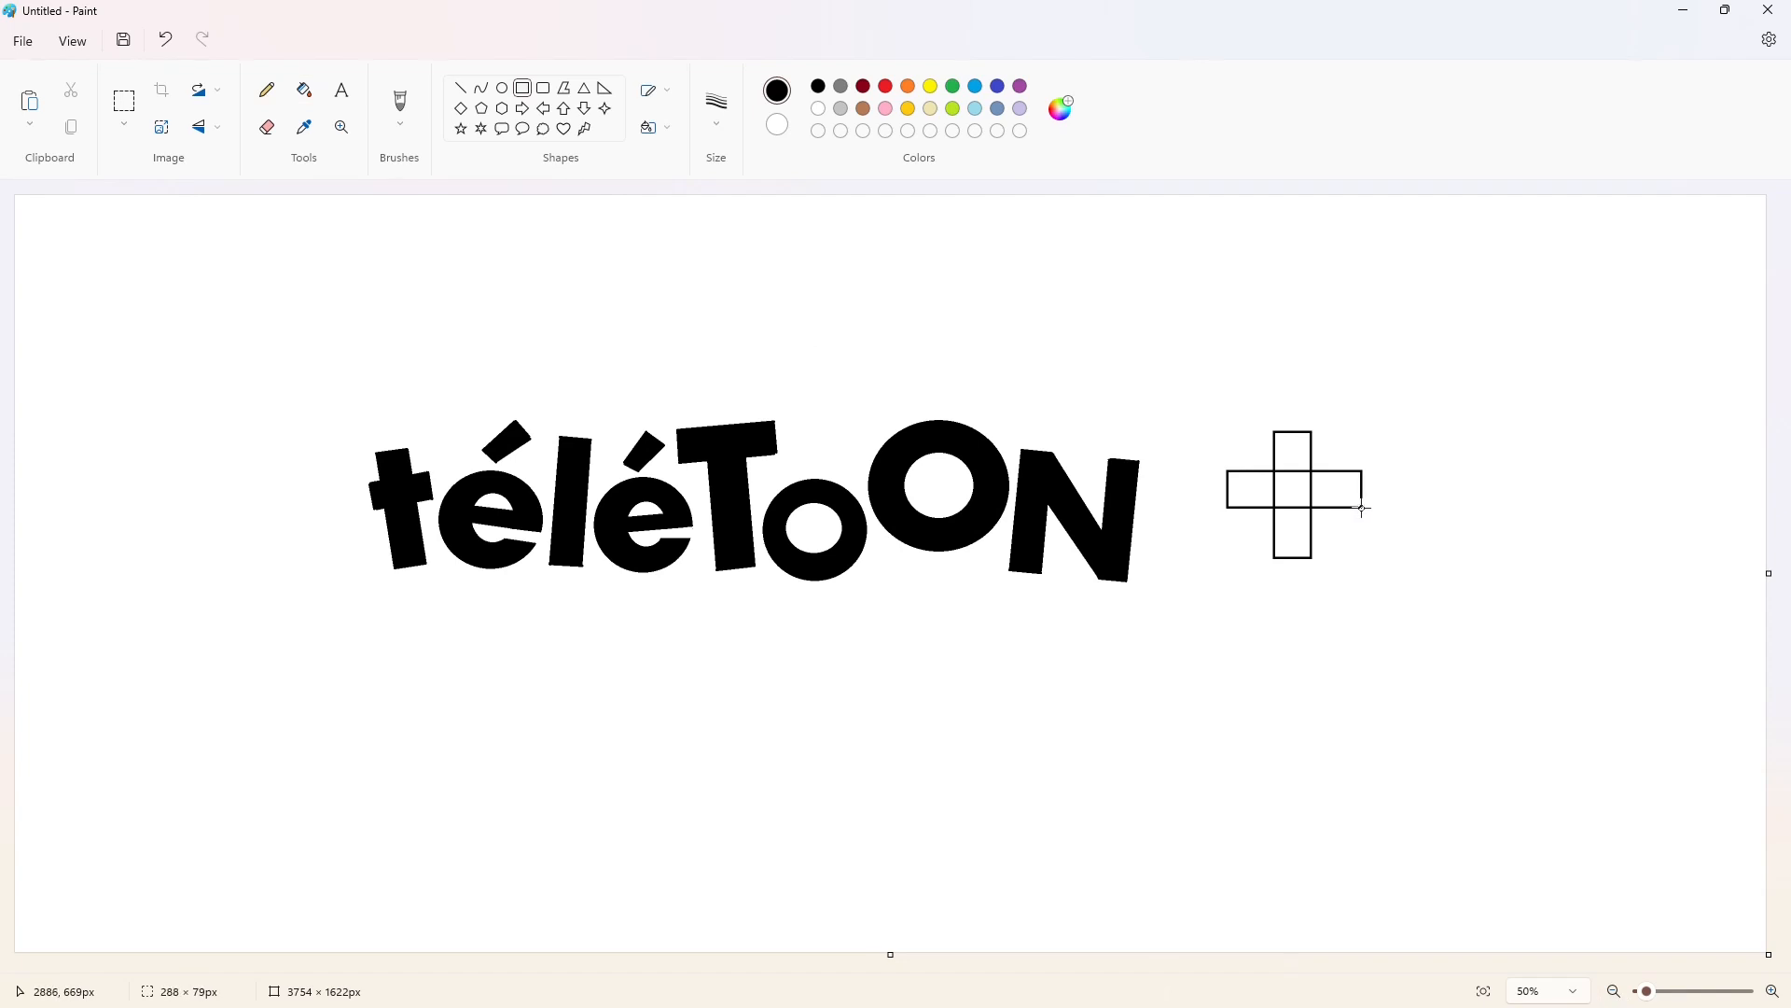
Fill all four arms and the centre of the plus sign with black
{"action": "left_click", "coordinate": [304, 89]}
{"action": "left_click", "coordinate": [1251, 489]}
{"action": "left_click", "coordinate": [1293, 451]}
{"action": "left_click", "coordinate": [1337, 489]}
{"action": "left_click", "coordinate": [1293, 534]}
{"action": "left_click", "coordinate": [1303, 497]}
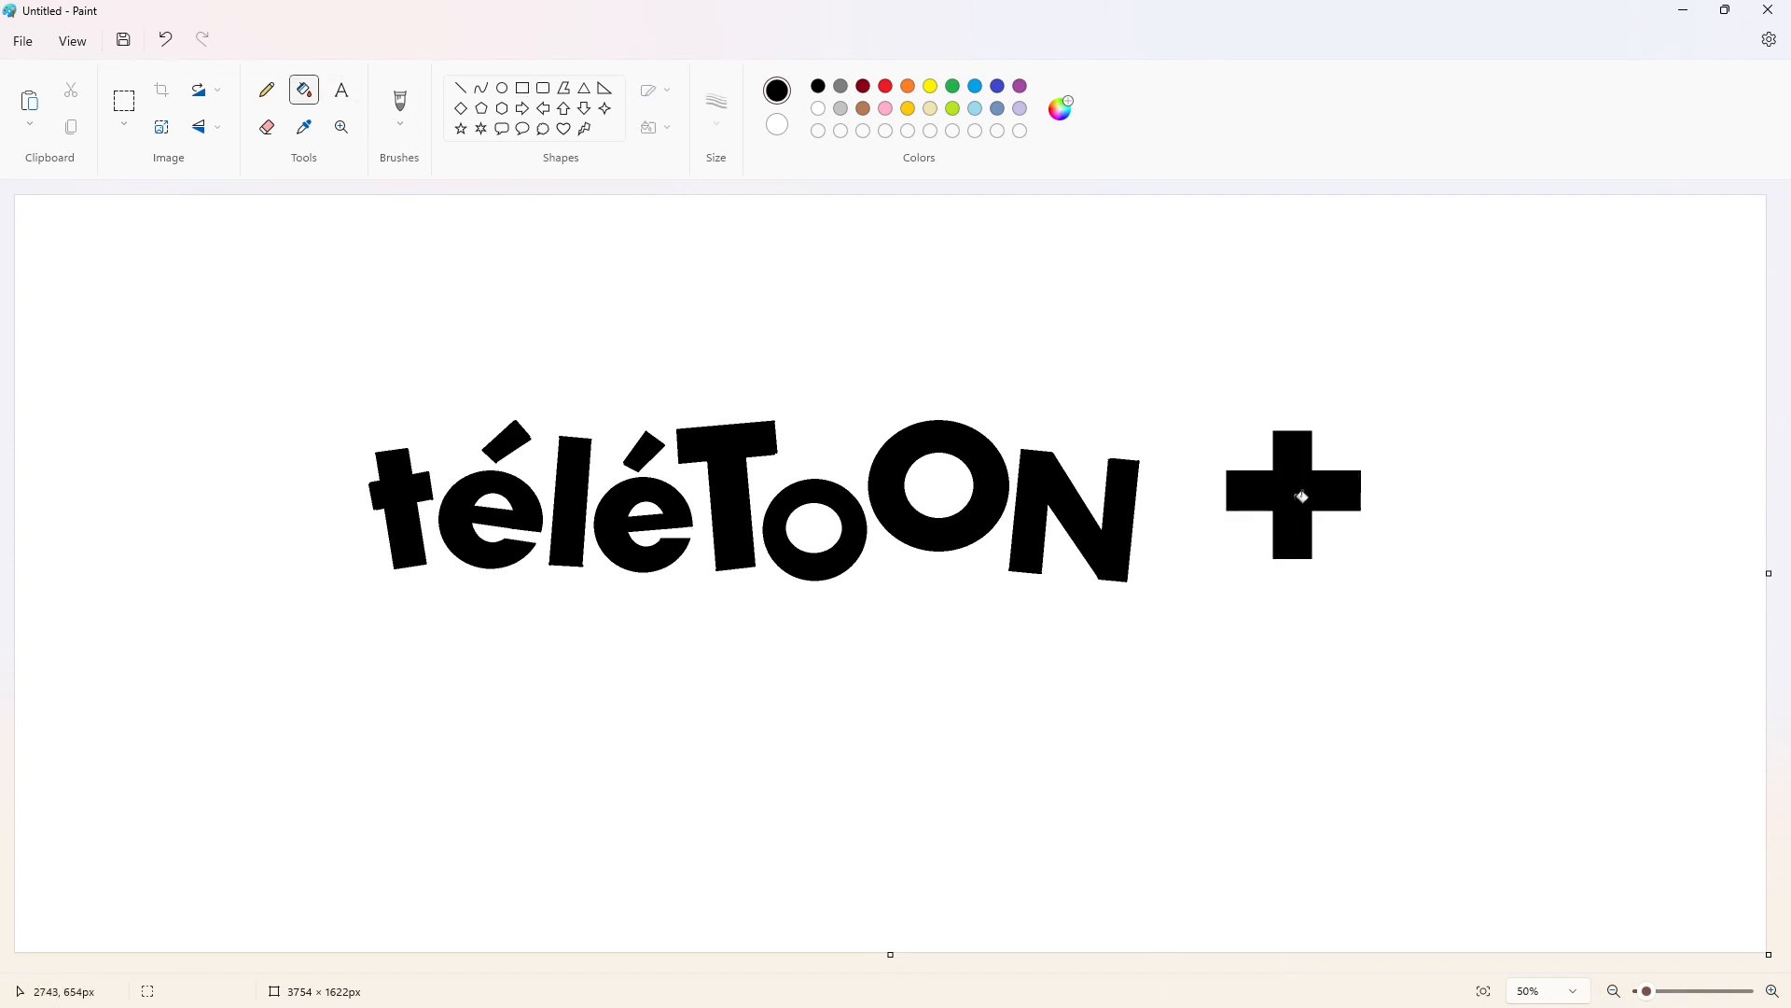
{"action": "left_click", "coordinate": [523, 87]}
{"action": "left_click", "coordinate": [124, 100]}
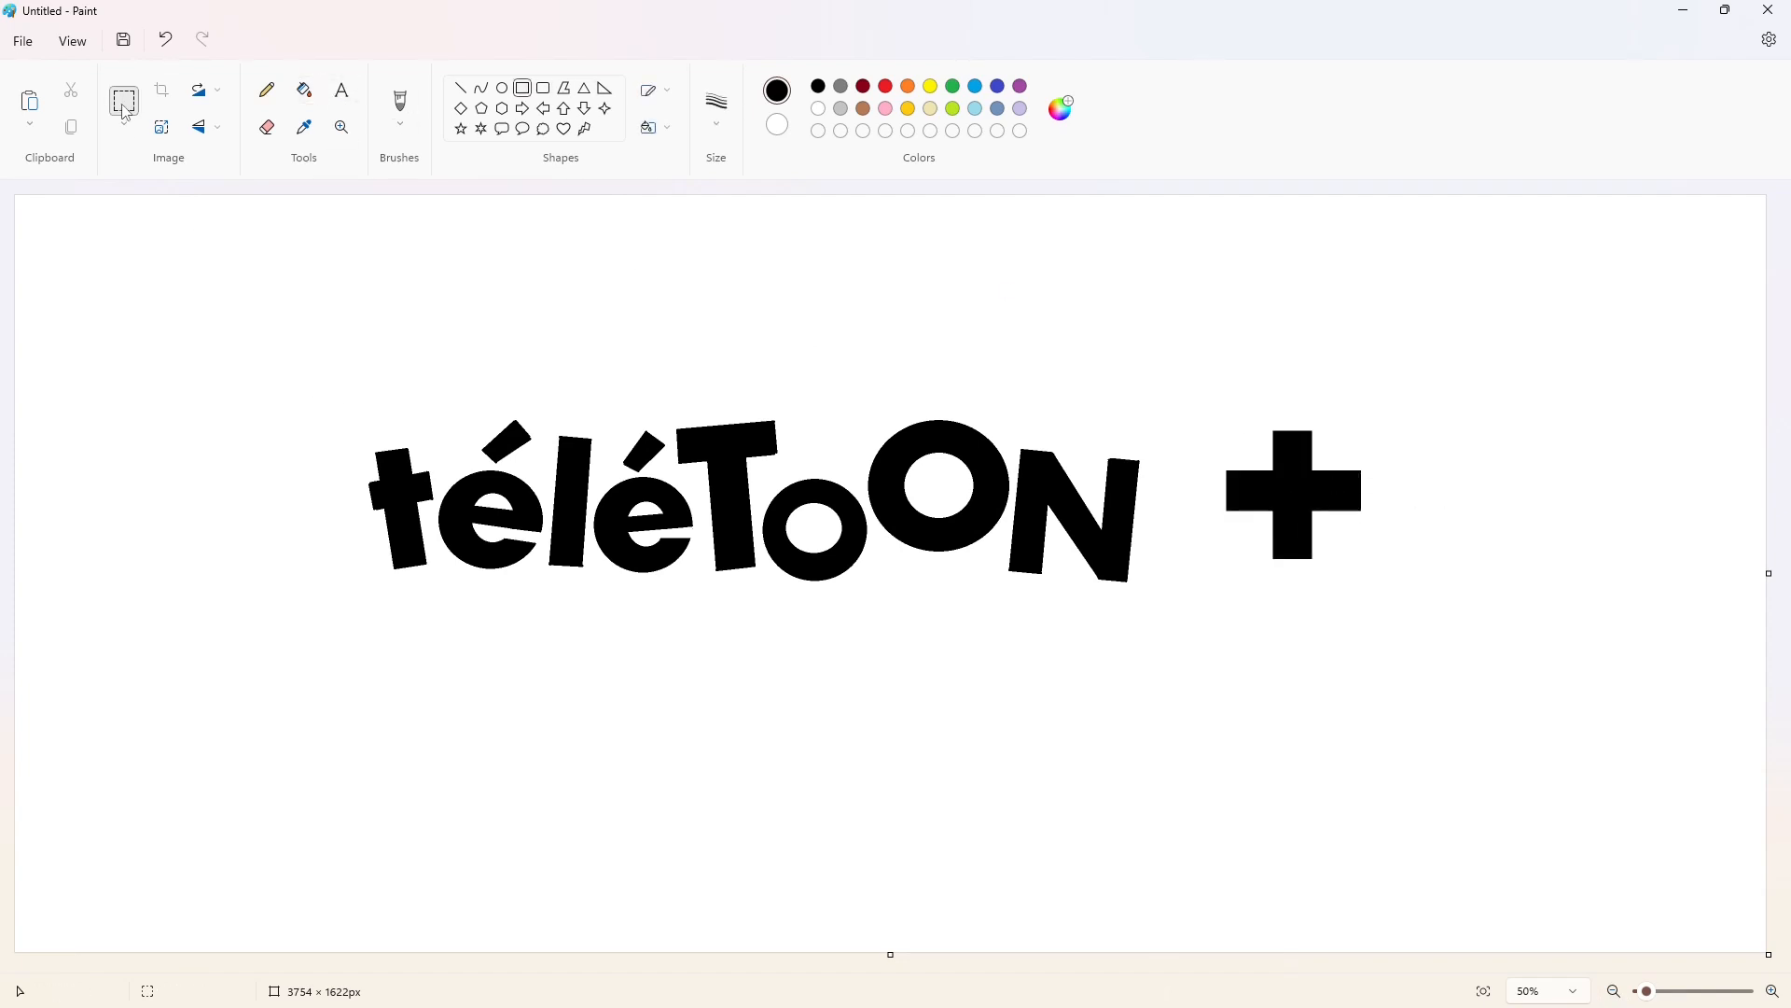
{"action": "left_click_drag", "start_coordinate": [280, 340], "coordinate": [1608, 724]}
{"action": "left_click", "coordinate": [512, 208]}
Recolour the téléToON letters and the plus sign from black to purple with the Fill tool
{"action": "left_click", "coordinate": [305, 89]}
{"action": "left_click", "coordinate": [1020, 86]}
{"action": "left_click", "coordinate": [401, 508]}
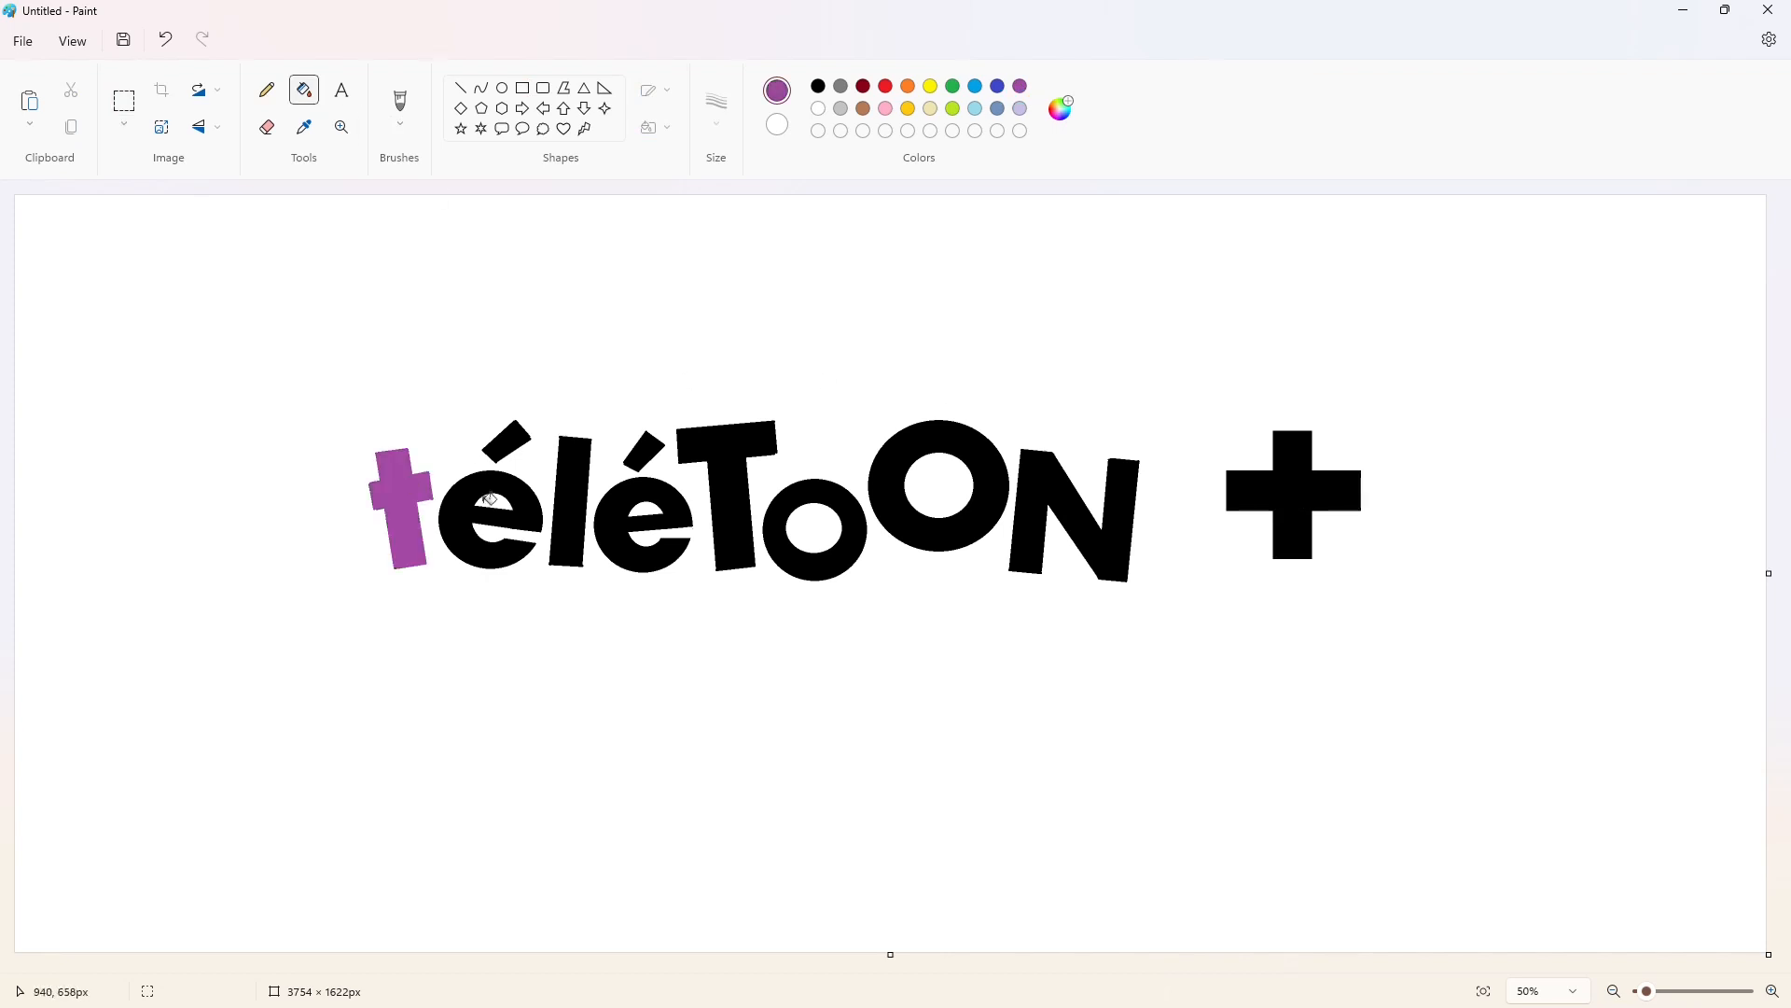
{"action": "left_click", "coordinate": [452, 523]}
{"action": "left_click", "coordinate": [571, 503]}
{"action": "left_click", "coordinate": [608, 528]}
{"action": "left_click", "coordinate": [775, 528]}
{"action": "left_click", "coordinate": [1026, 513]}
{"action": "left_click", "coordinate": [1300, 513]}
Draw a large black circle outline about 1160 px across over the middle of the lettering
{"action": "left_click", "coordinate": [502, 88]}
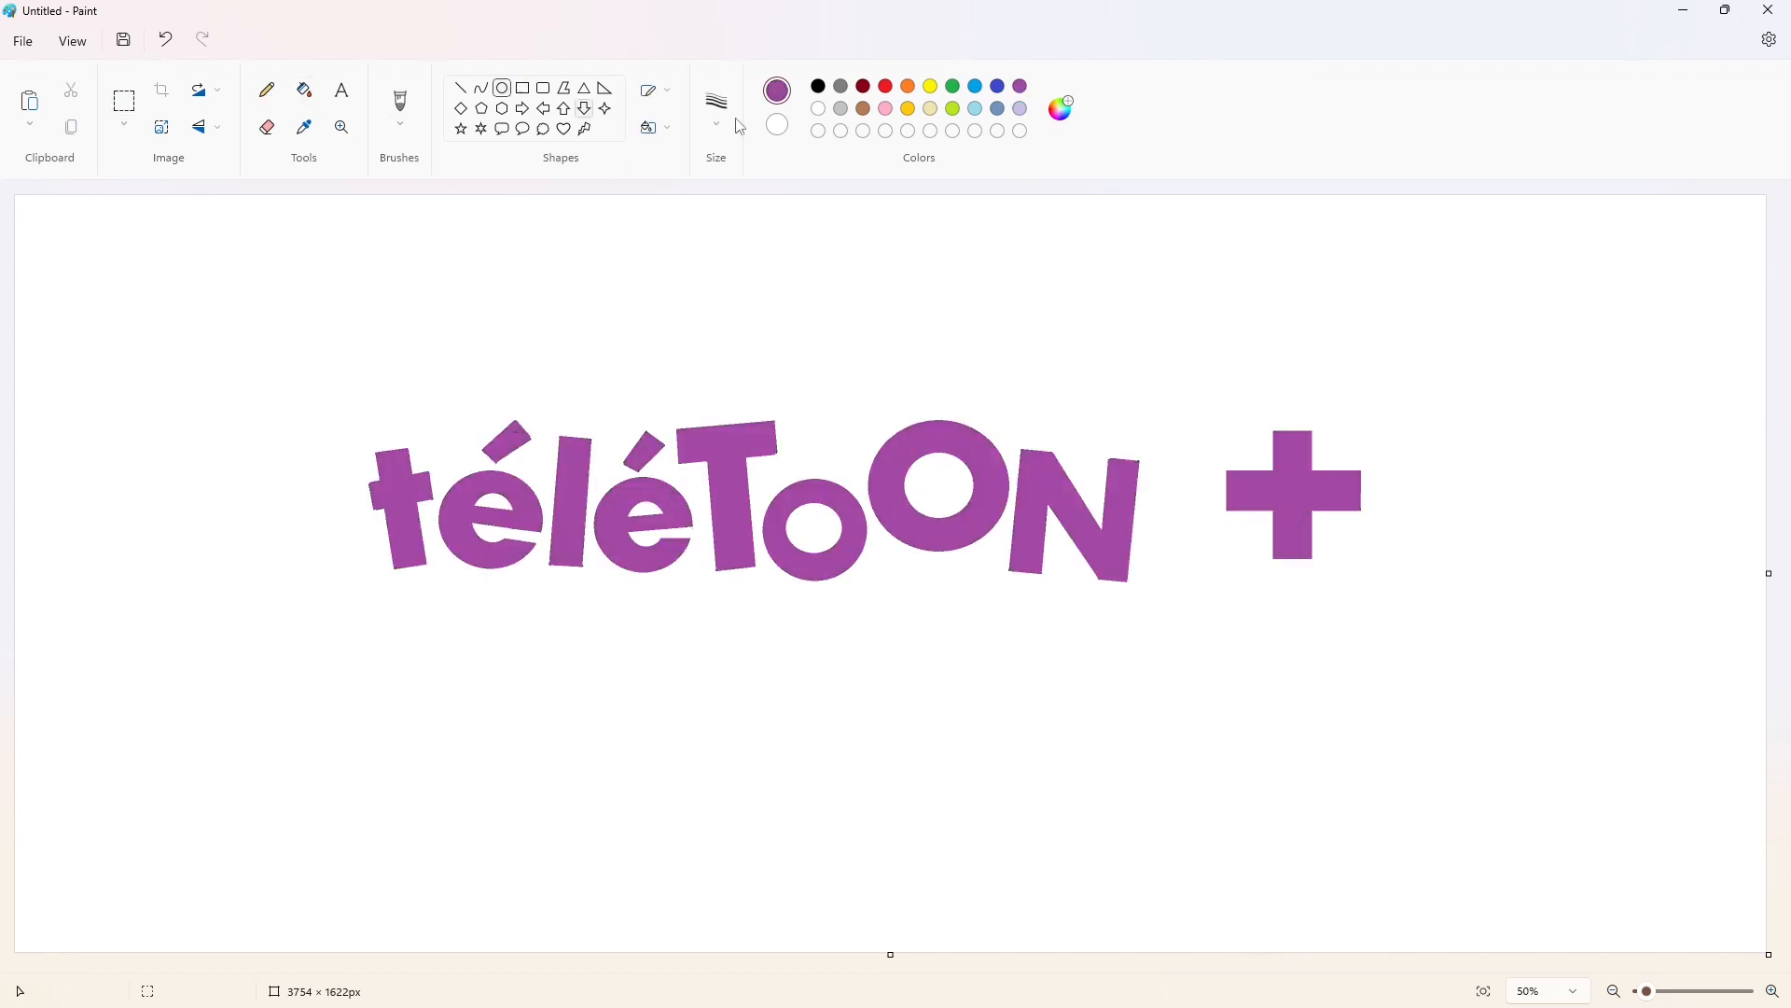
{"action": "left_click", "coordinate": [818, 86]}
{"action": "mouse_move", "coordinate": [490, 325]}
{"action": "left_mouse_down"}
{"action": "mouse_move", "coordinate": [971, 768]}
{"action": "mouse_move", "coordinate": [1004, 827]}
{"action": "left_mouse_up"}
{"action": "left_click_drag", "start_coordinate": [810, 385], "coordinate": [810, 346]}
{"action": "left_click_drag", "start_coordinate": [1006, 555], "coordinate": [1031, 555]}
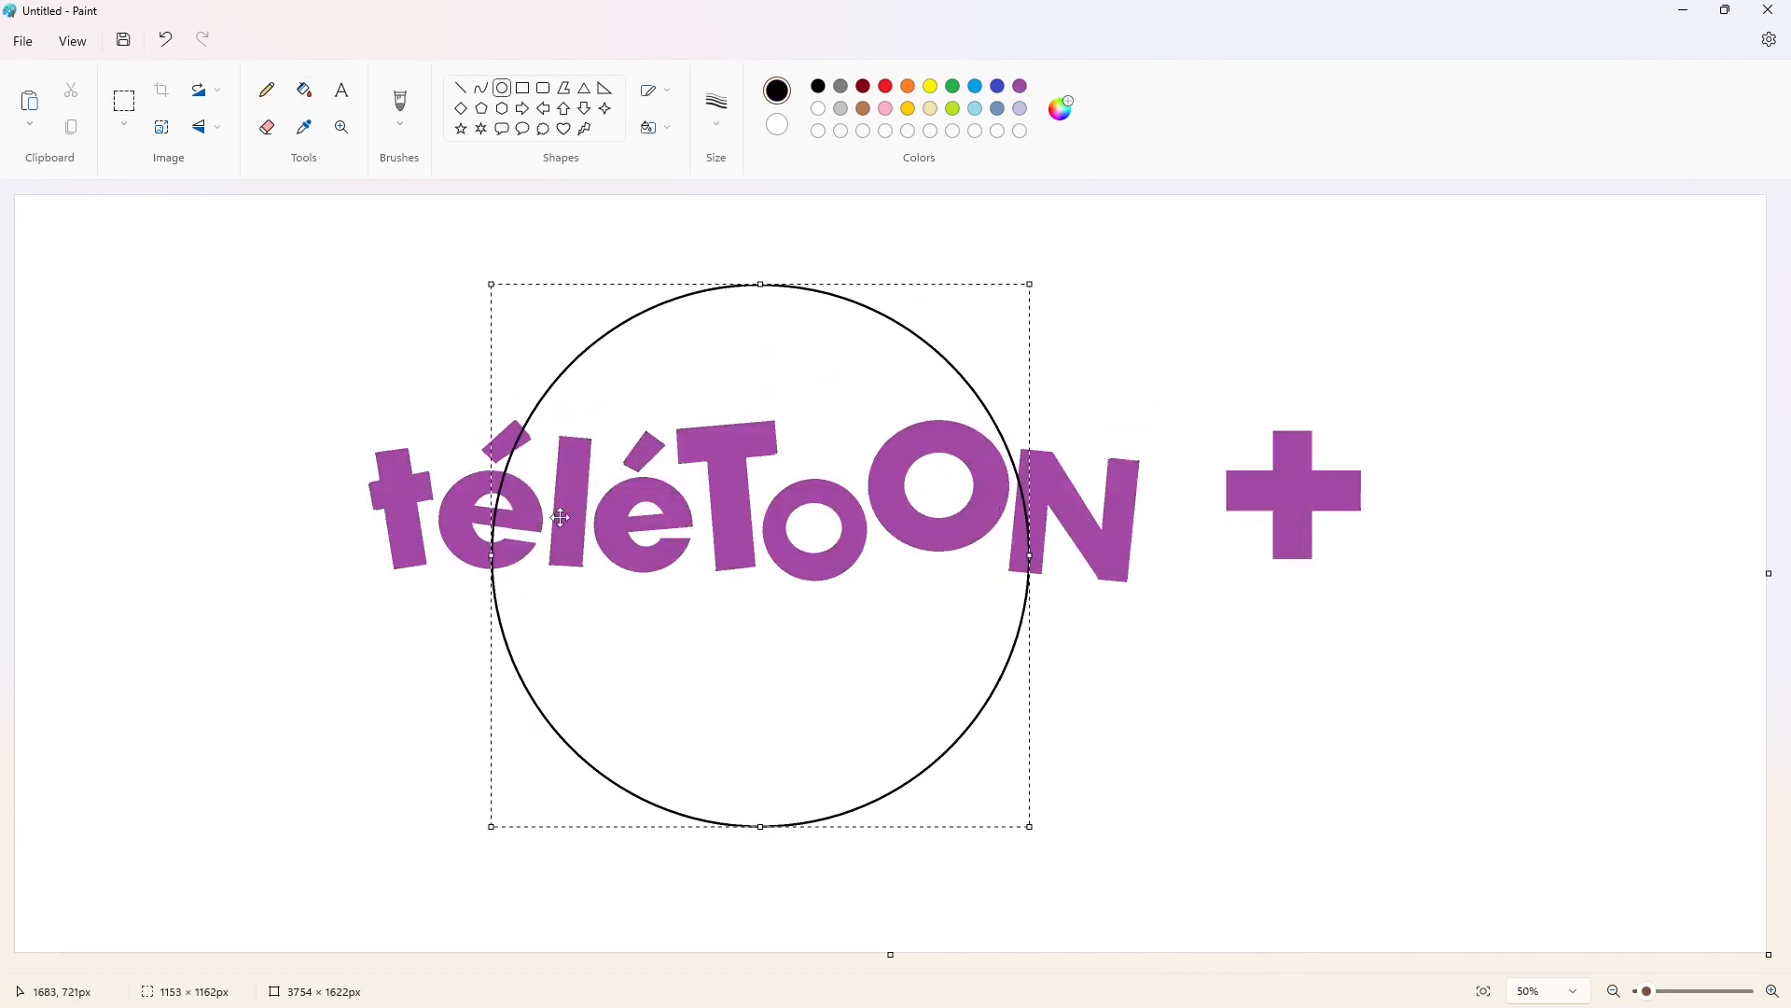
{"action": "left_click_drag", "start_coordinate": [491, 555], "coordinate": [487, 557]}
{"action": "left_click", "coordinate": [1163, 622]}
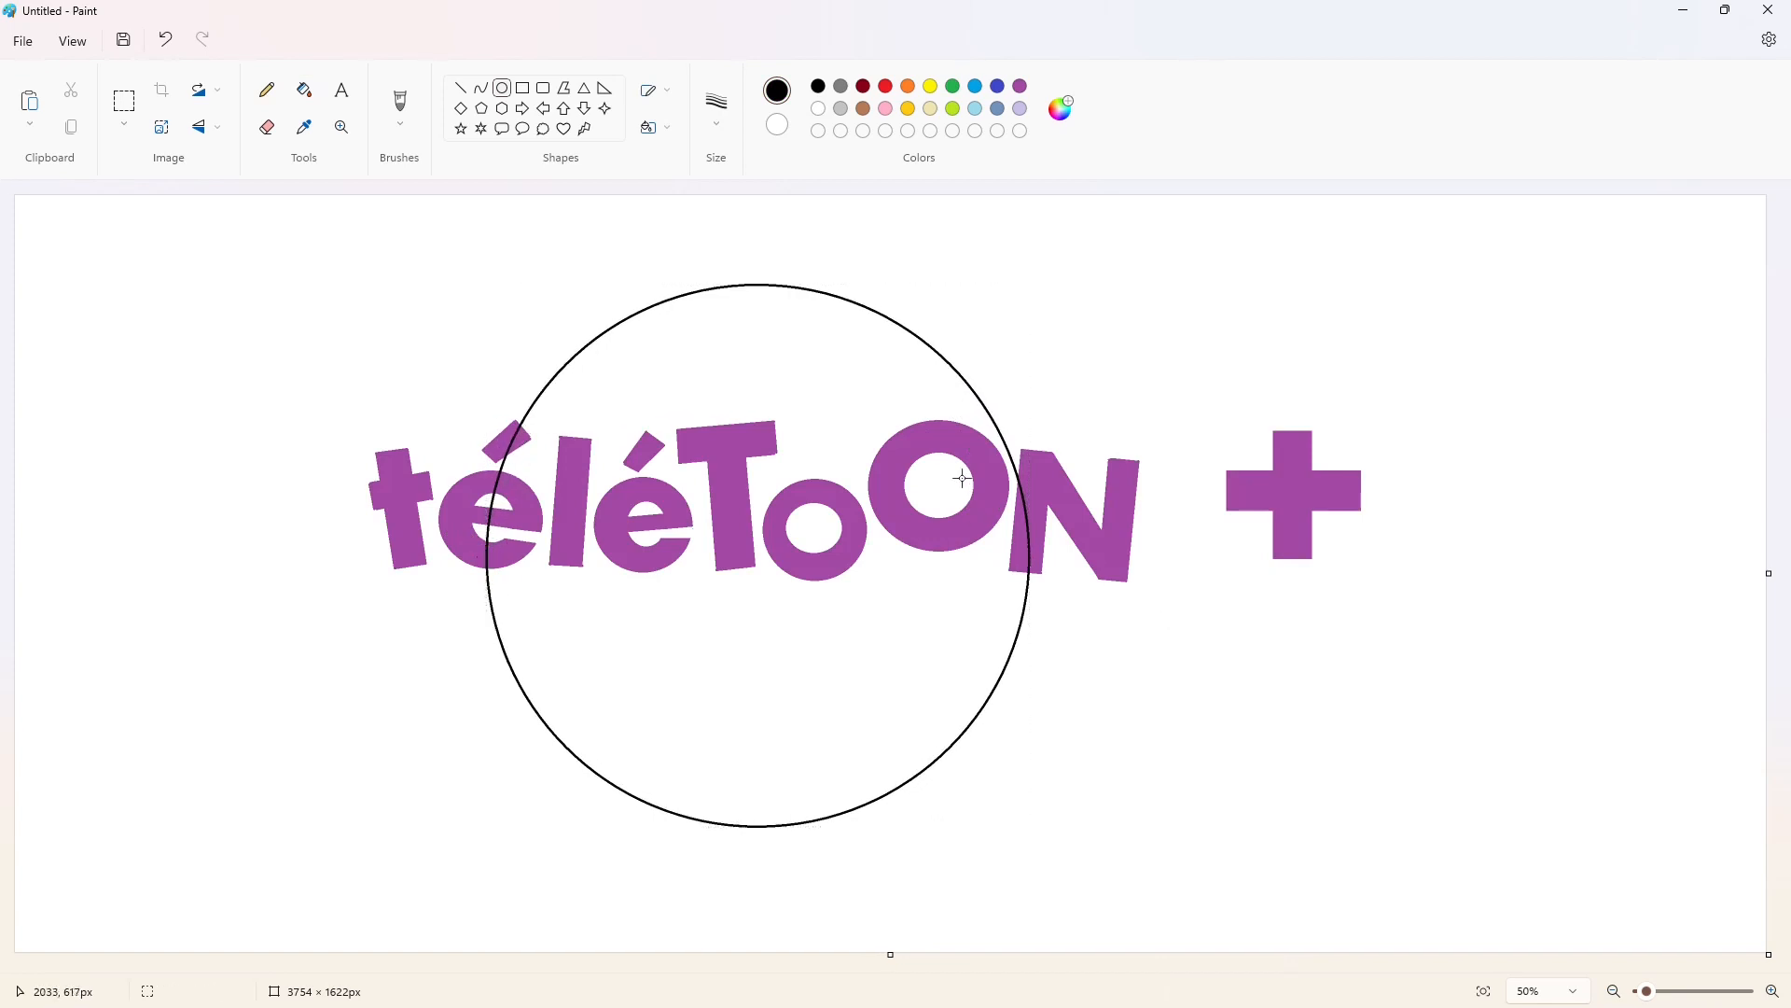
Draw a smaller black ellipse about 600 × 558 px around the N, overlapping the large circle's right side
{"action": "left_click_drag", "start_coordinate": [961, 472], "coordinate": [1231, 692]}
{"action": "left_click_drag", "start_coordinate": [1107, 693], "coordinate": [1127, 711]}
{"action": "left_click_drag", "start_coordinate": [1117, 496], "coordinate": [1117, 451]}
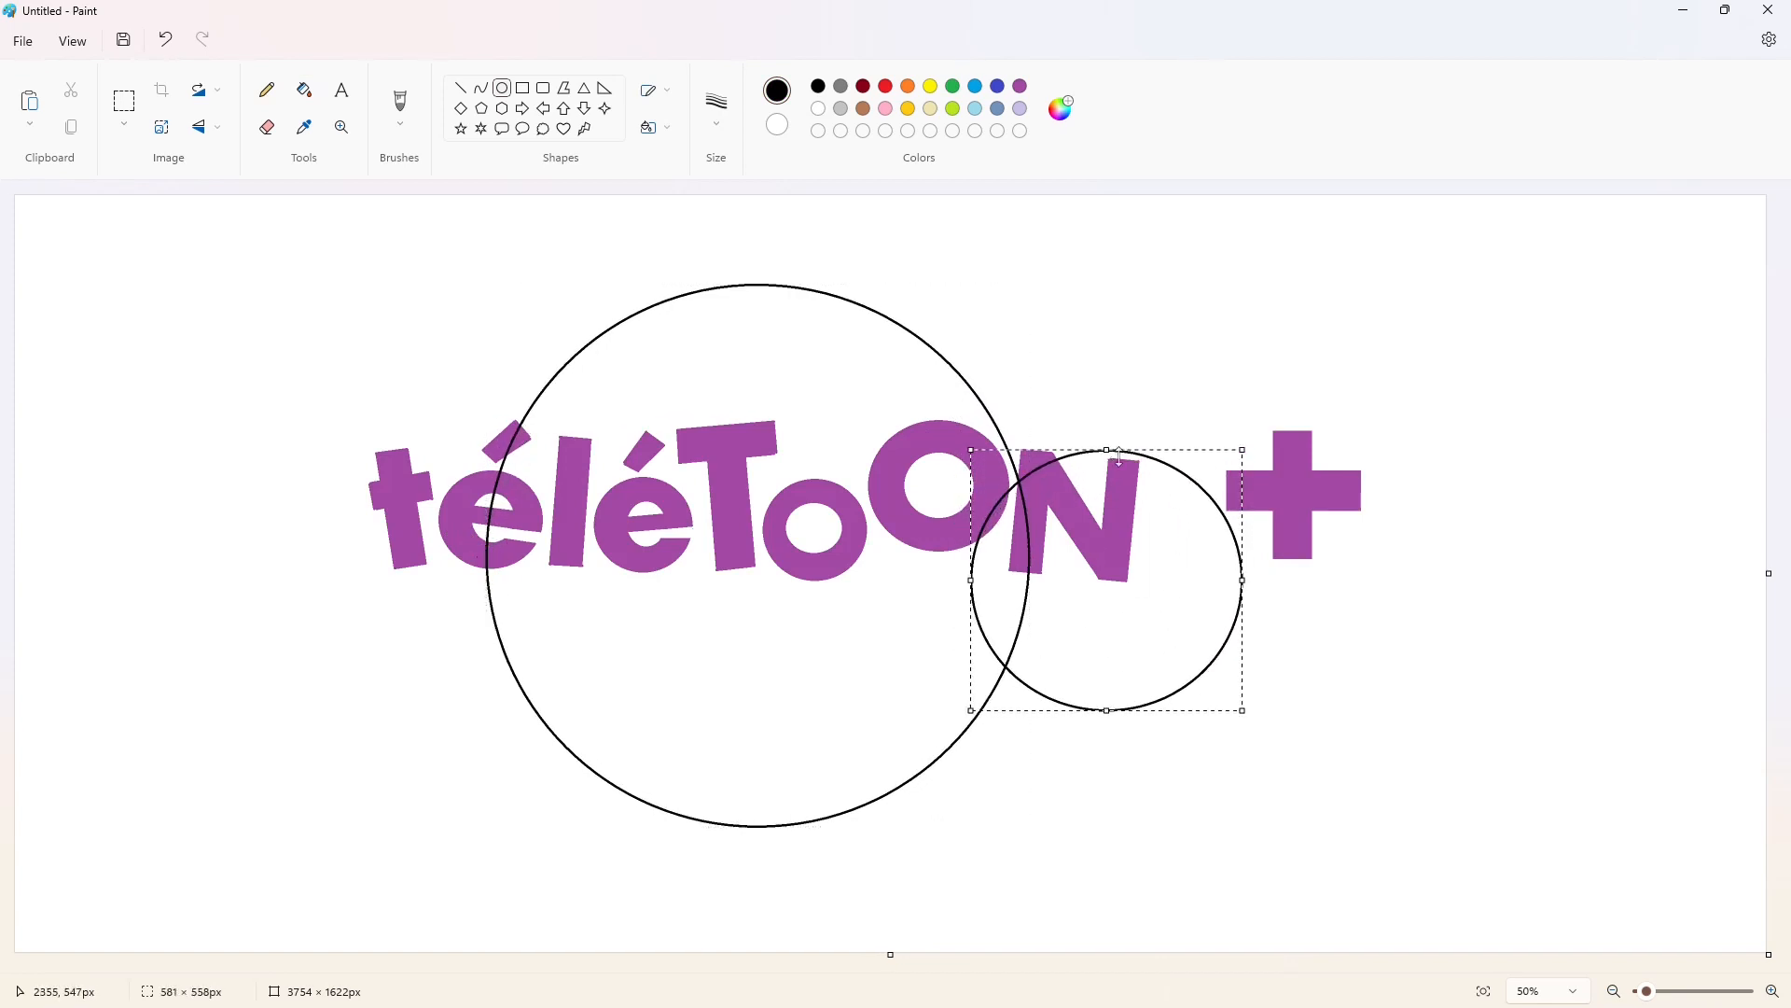
{"action": "left_click_drag", "start_coordinate": [1244, 578], "coordinate": [1246, 582]}
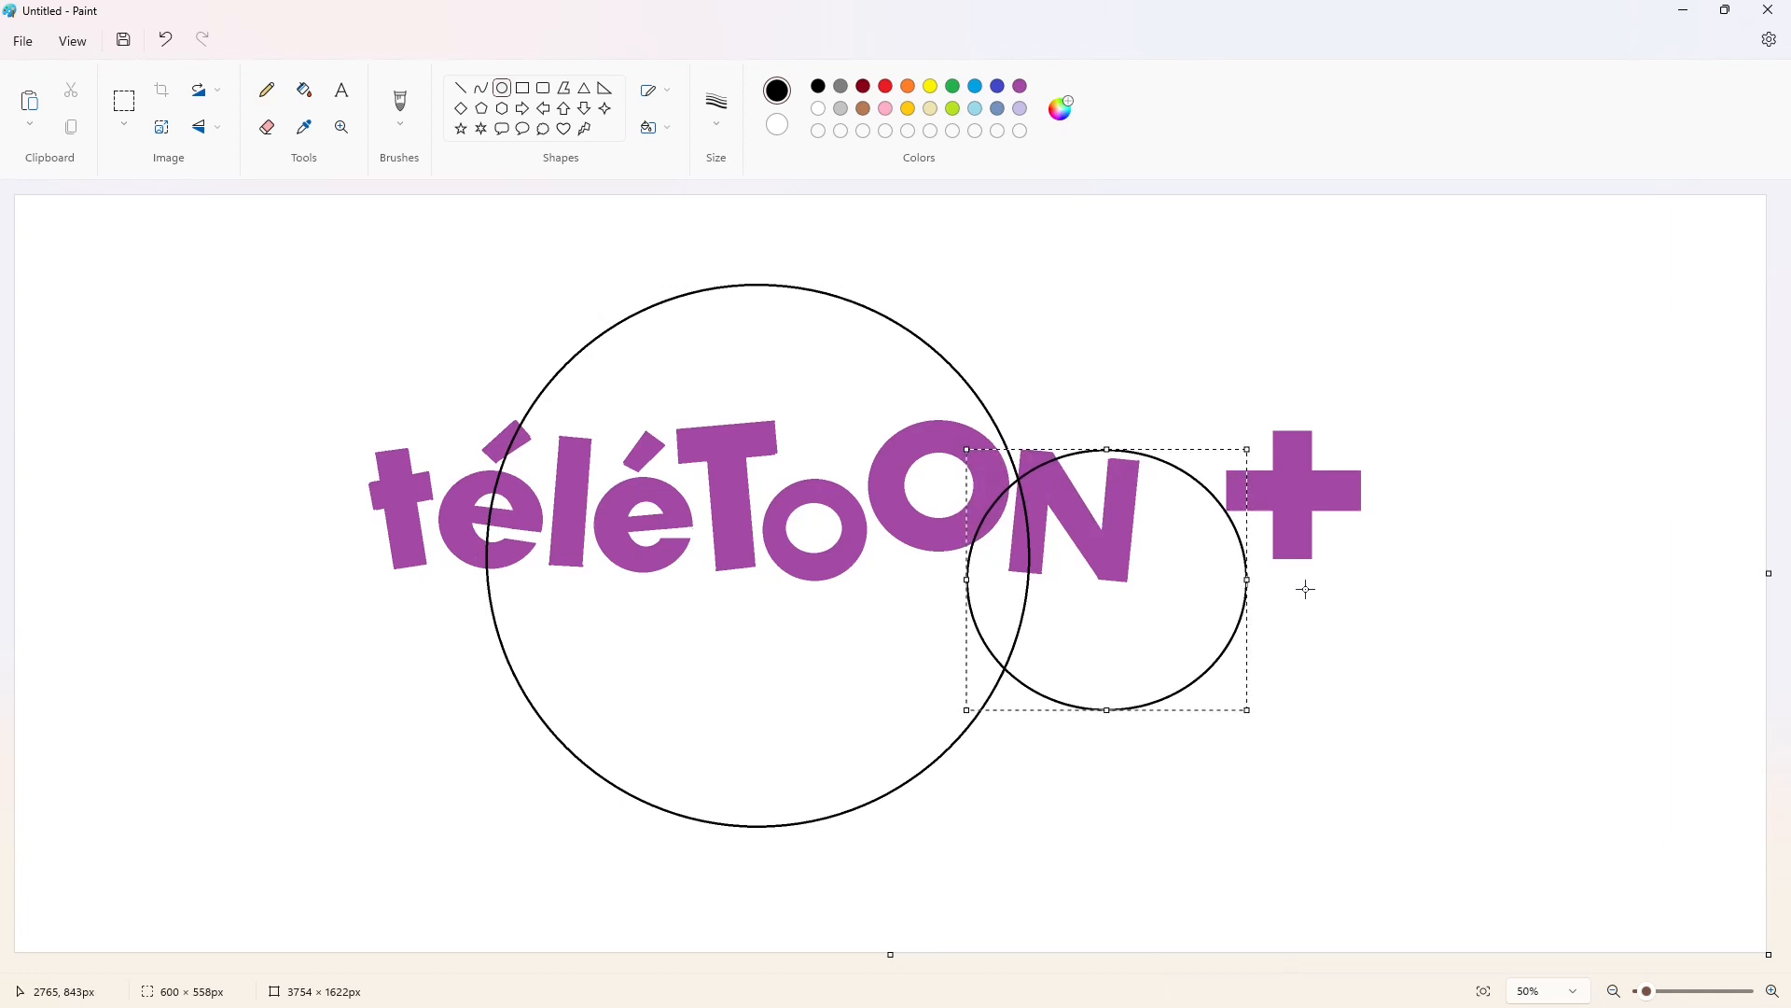
Recolour the outlines of both background circles from black to purple with the Fill tool
{"action": "left_click", "coordinate": [1373, 638]}
{"action": "left_click", "coordinate": [1021, 85]}
{"action": "left_click", "coordinate": [304, 90]}
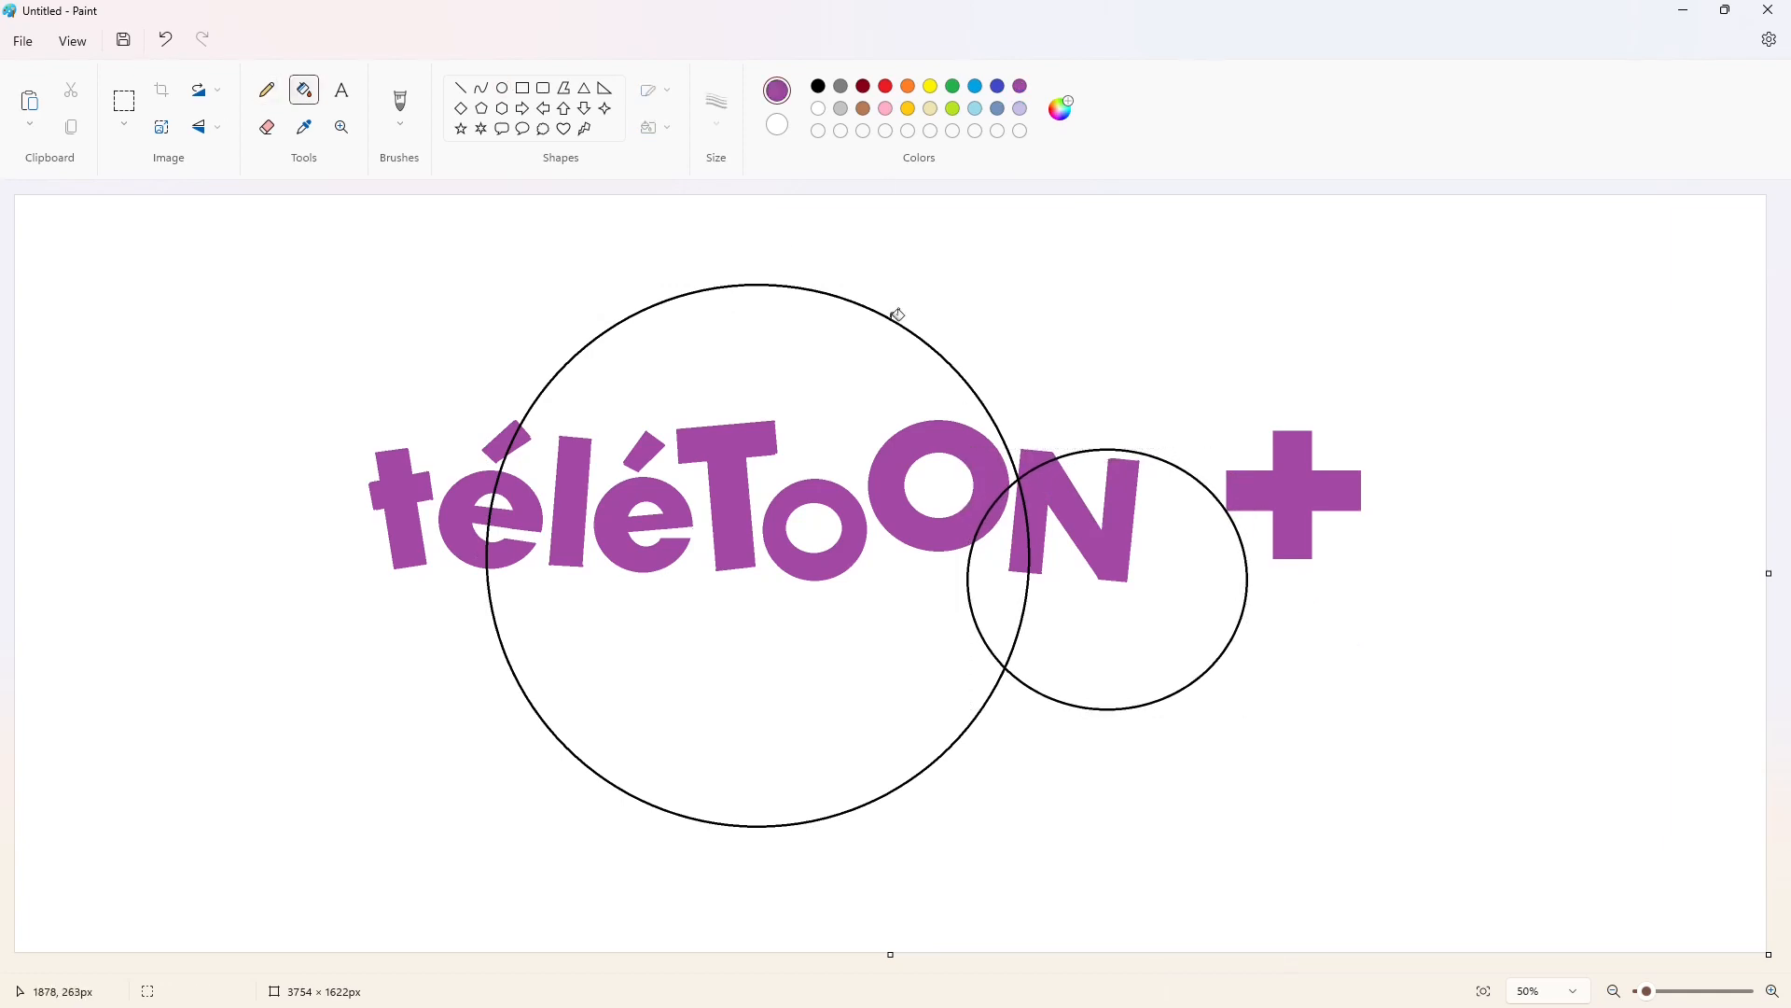
{"action": "left_click", "coordinate": [894, 317]}
Paste the copied black lettering with its plus sign and align it exactly over the purple lettering
{"action": "left_click", "coordinate": [1773, 991]}
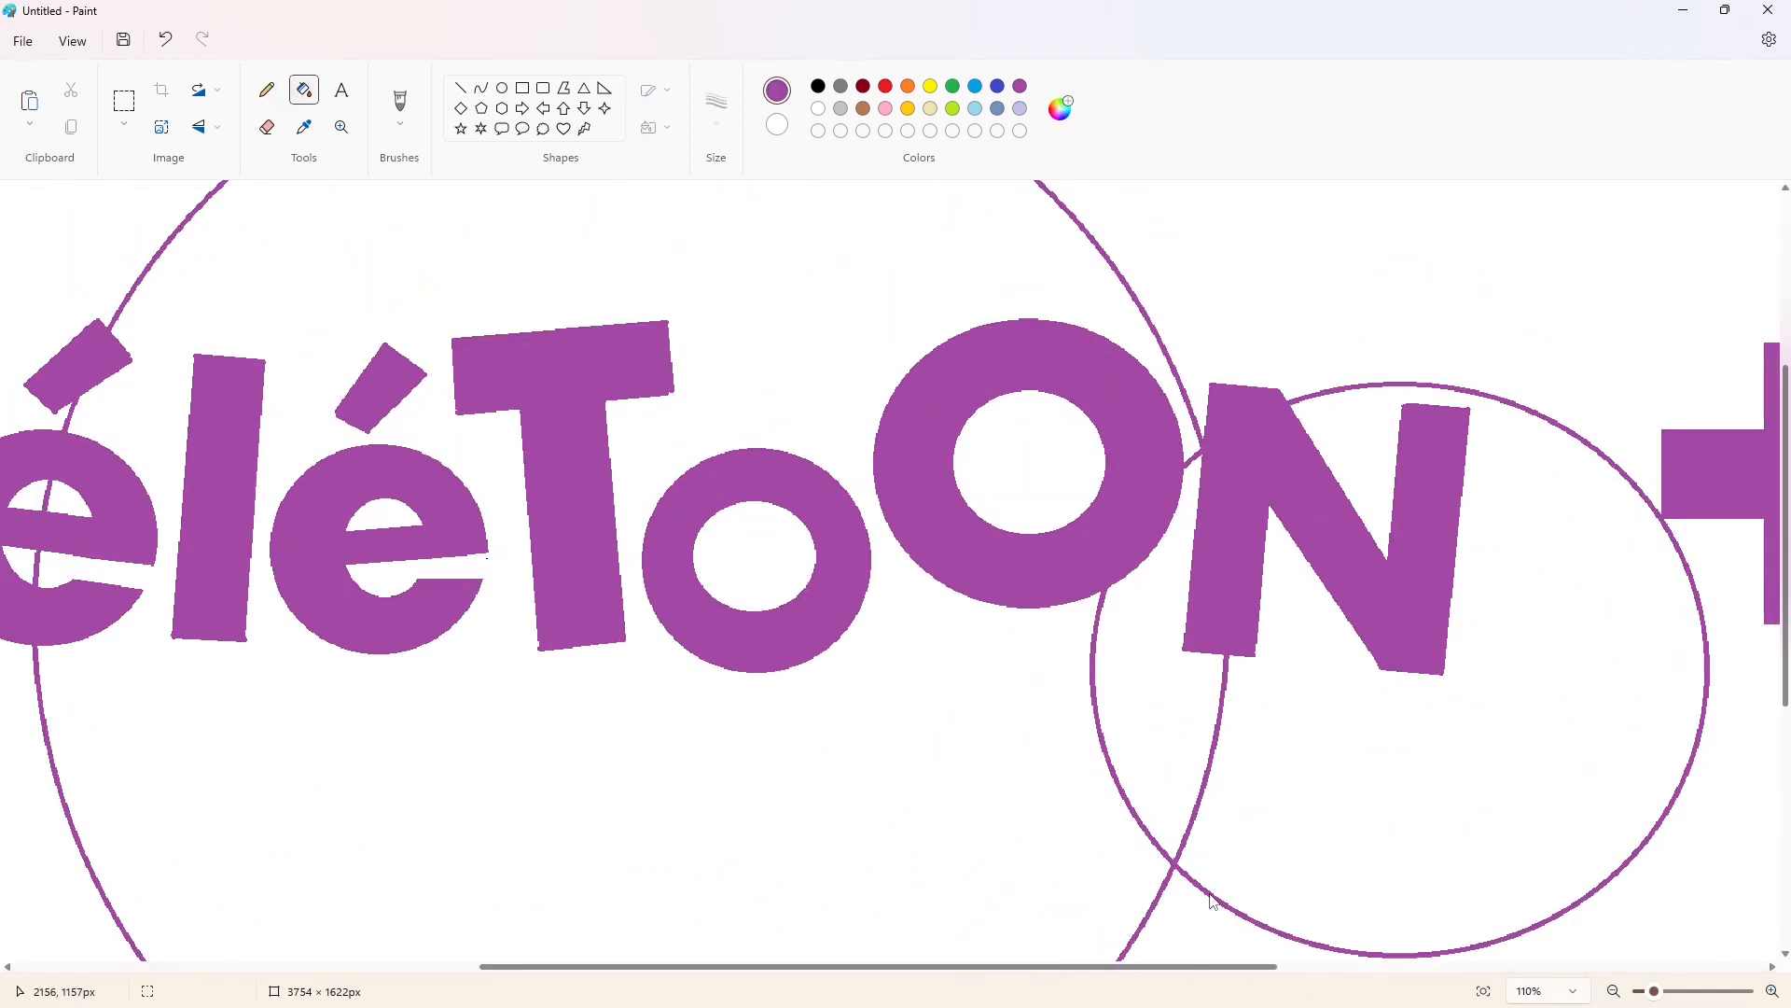
{"action": "key", "text": "ctrl+v"}
{"action": "left_click_drag", "start_coordinate": [1101, 747], "coordinate": [851, 586]}
{"action": "key", "text": "Right"}
{"action": "key", "text": "Right"}
{"action": "key", "text": "Right"}
{"action": "key", "text": "Right"}
{"action": "key", "text": "Right"}
{"action": "key", "text": "Right"}
{"action": "key", "text": "Right"}
{"action": "key", "text": "Right"}
{"action": "key", "text": "Right"}
{"action": "key", "text": "Right"}
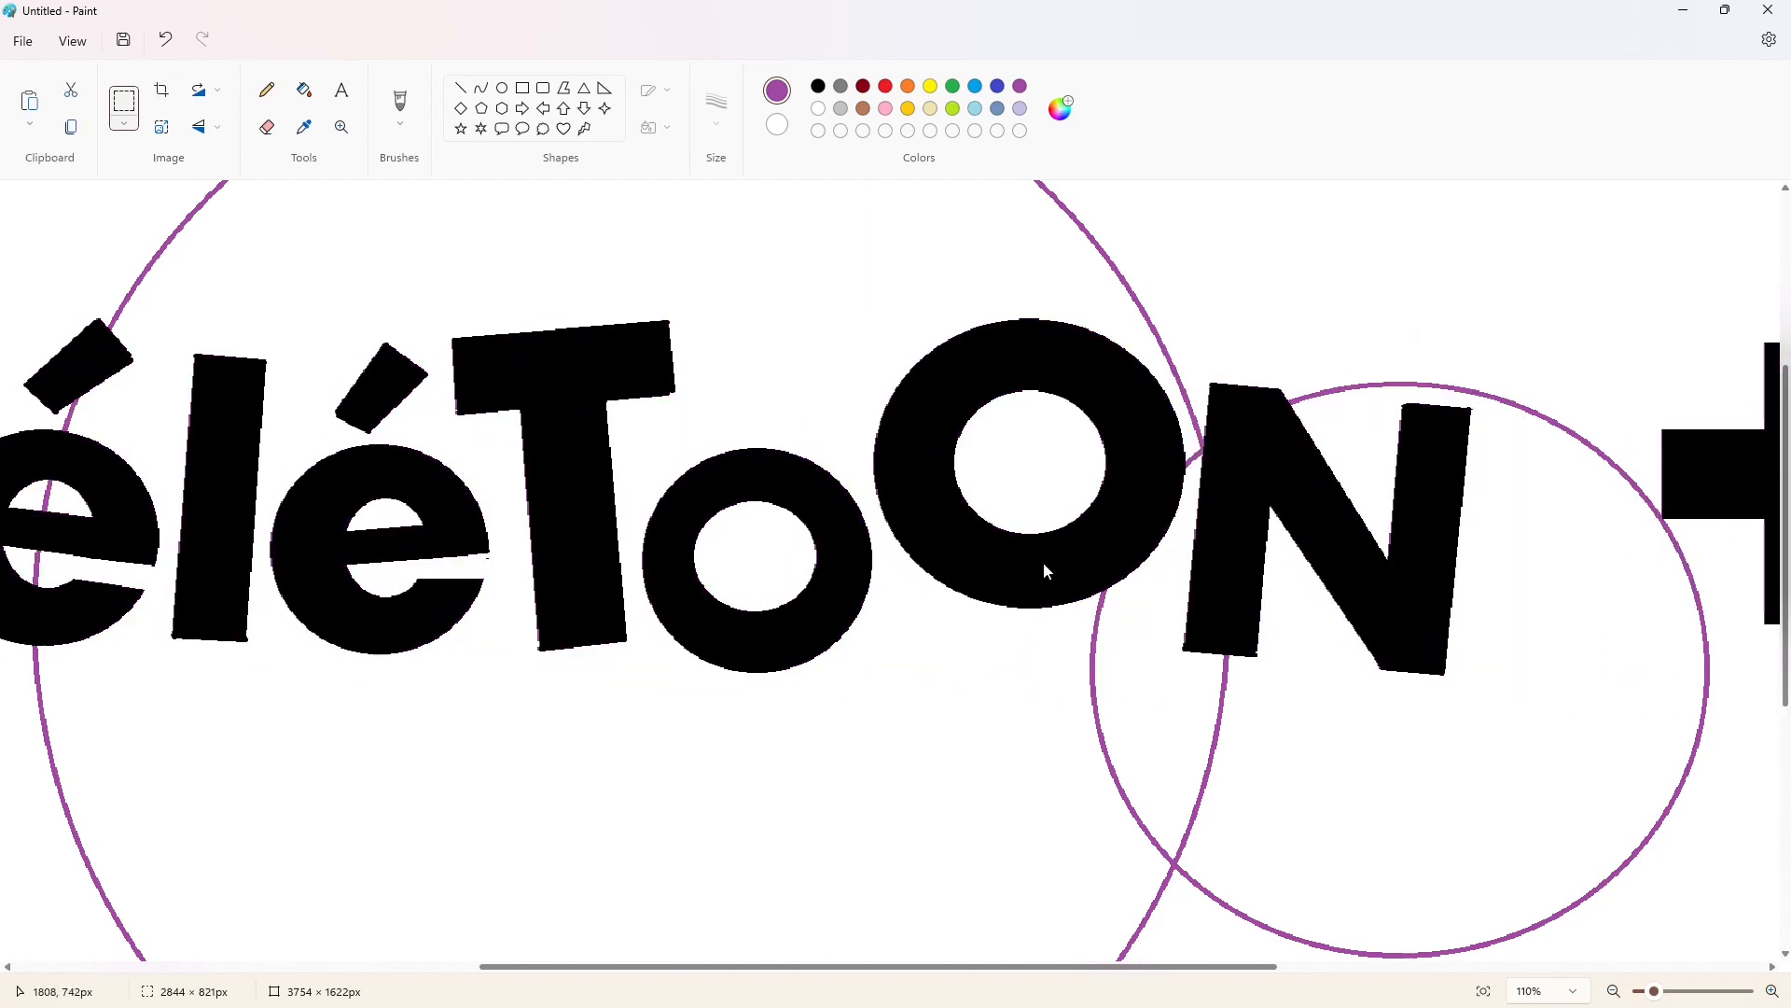
{"action": "left_click", "coordinate": [1614, 990]}
{"action": "left_click", "coordinate": [1614, 991]}
{"action": "left_click", "coordinate": [1614, 991]}
{"action": "left_click", "coordinate": [1615, 991]}
{"action": "left_click", "coordinate": [1614, 991]}
{"action": "left_click", "coordinate": [1614, 991]}
{"action": "left_click", "coordinate": [1505, 843]}
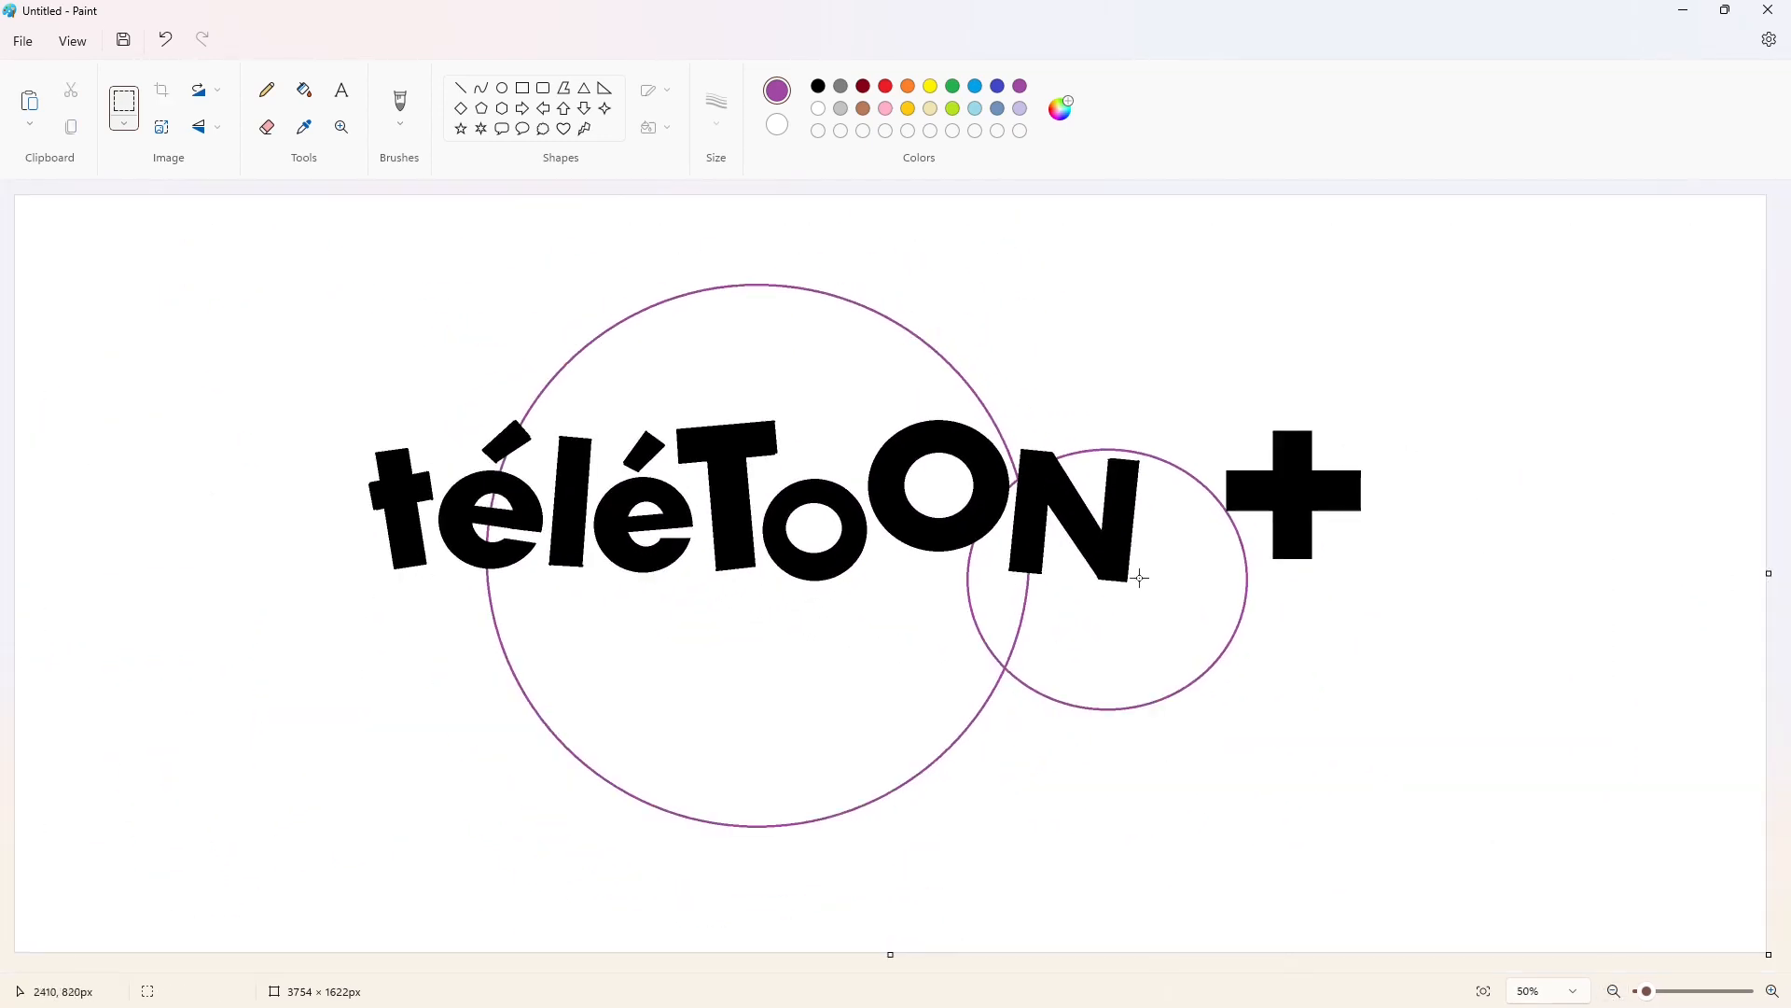
Draw a black rectangle outline enclosing the whole téléToON lettering and the plus sign
{"action": "left_click", "coordinate": [819, 88]}
{"action": "left_click", "coordinate": [522, 88]}
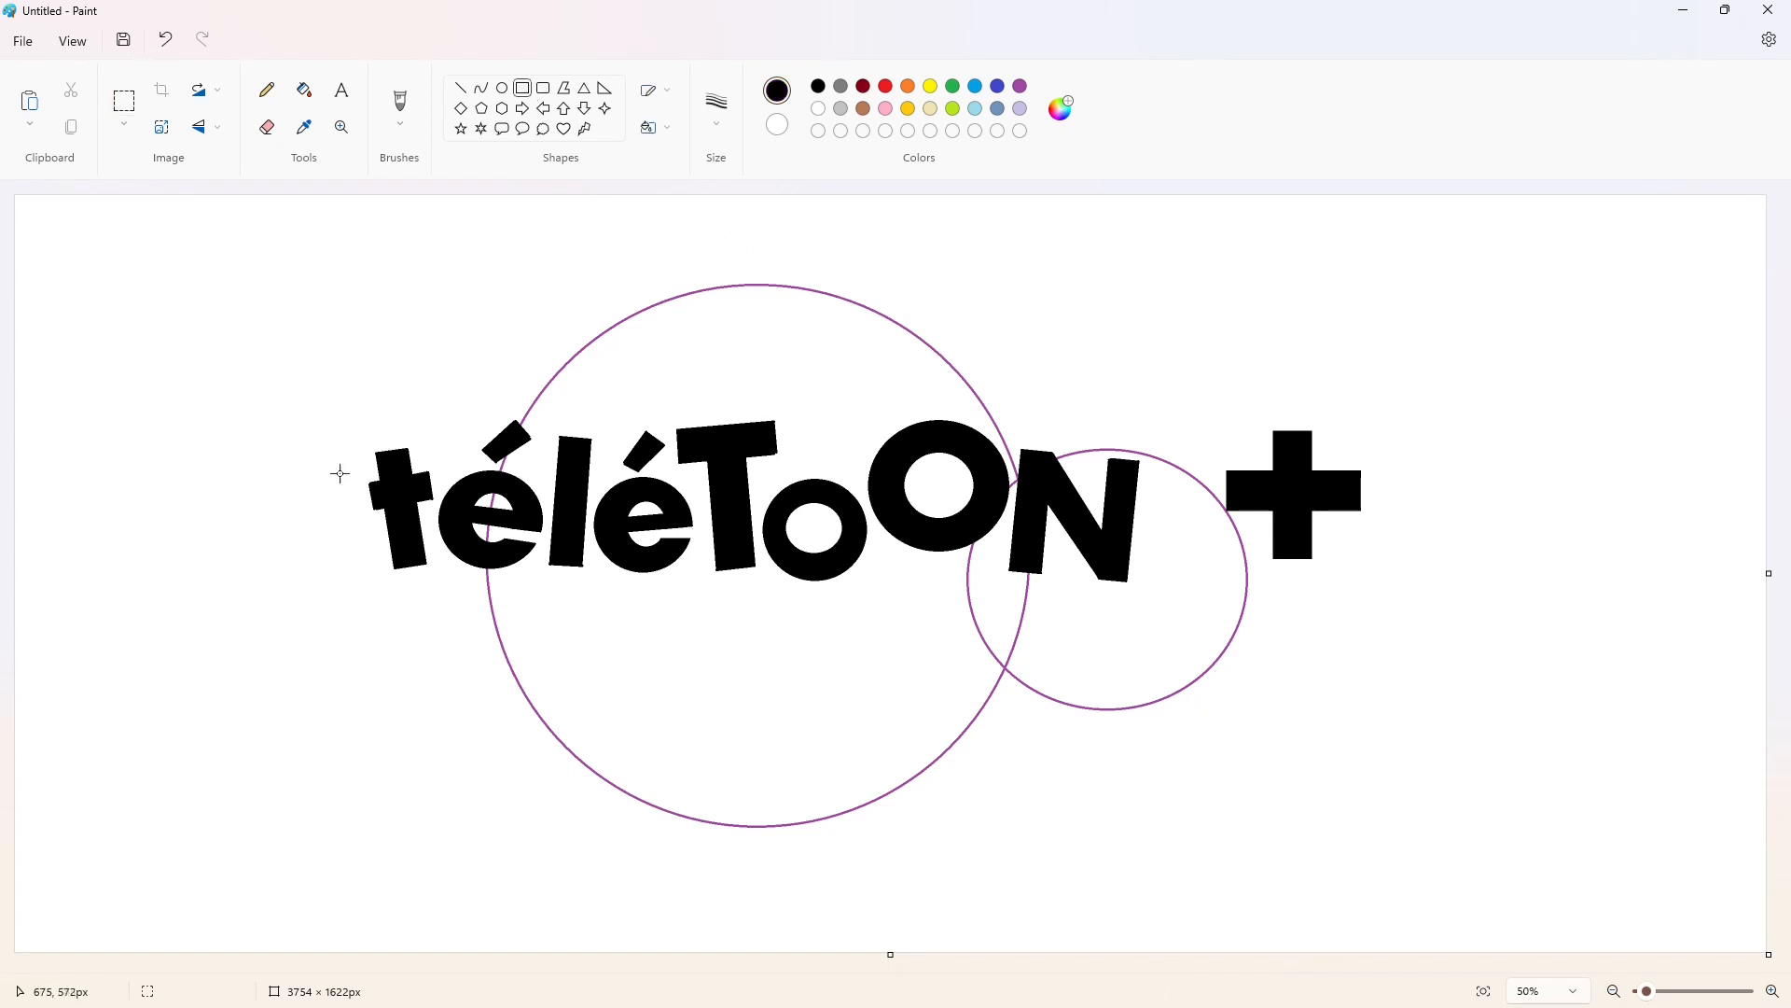
{"action": "mouse_move", "coordinate": [325, 393]}
{"action": "left_mouse_down"}
{"action": "mouse_move", "coordinate": [1408, 584]}
{"action": "mouse_move", "coordinate": [1400, 610]}
{"action": "left_mouse_up"}
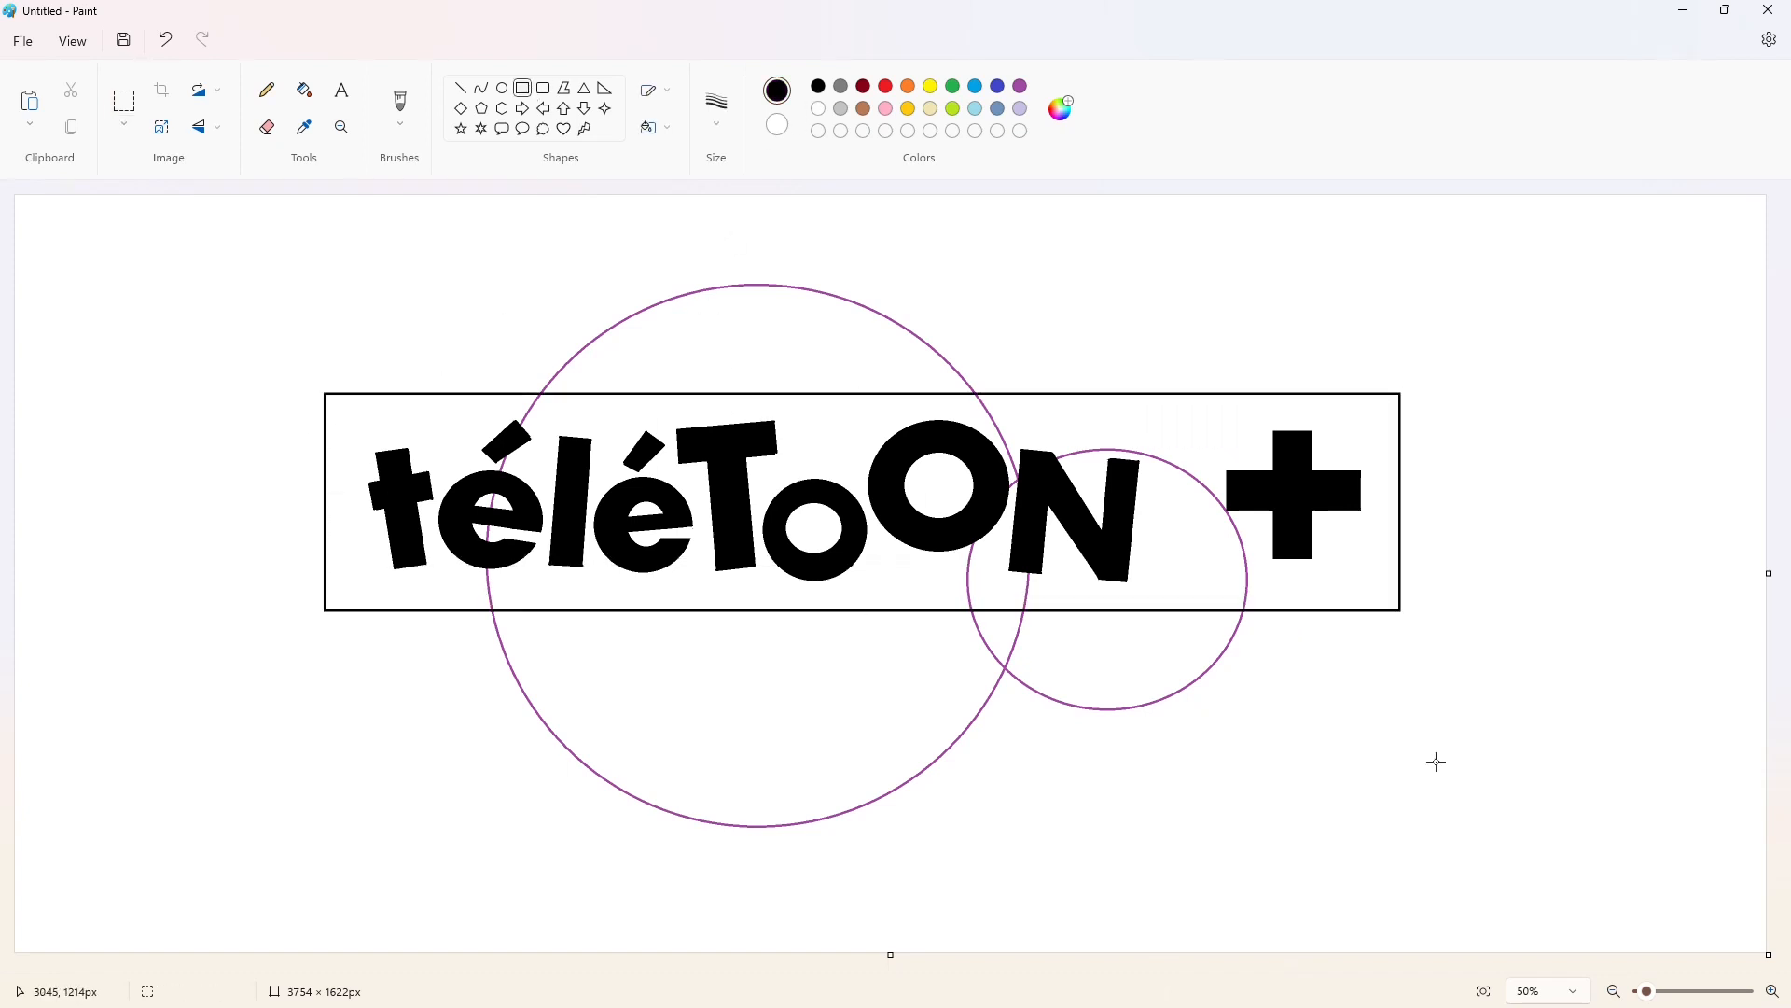
Fill the circle sections and remaining background inside the rectangle with purple so the circle outlines merge into it
{"action": "left_click", "coordinate": [304, 89]}
{"action": "left_click", "coordinate": [1019, 86]}
{"action": "left_click", "coordinate": [681, 409]}
{"action": "left_click", "coordinate": [999, 562]}
{"action": "left_click", "coordinate": [1068, 550]}
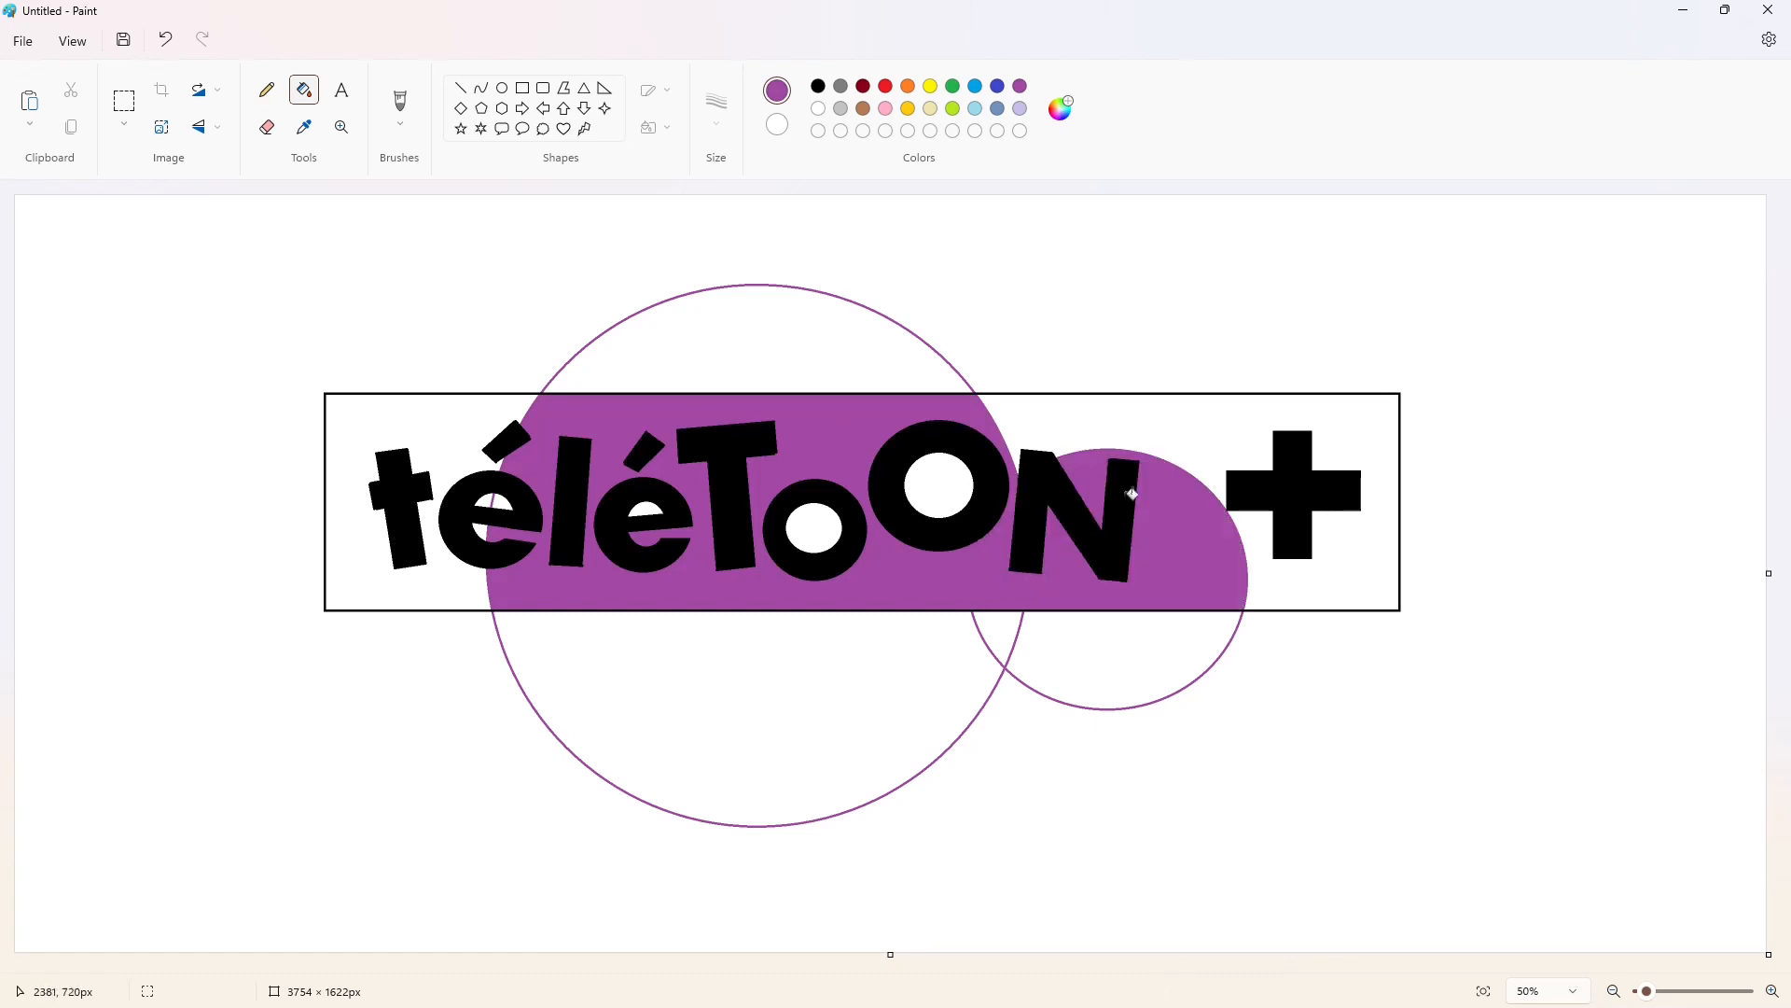
{"action": "left_click", "coordinate": [1156, 437]}
{"action": "left_click", "coordinate": [506, 504]}
Fill the rectangle's background and the letter openings with white
{"action": "left_click", "coordinate": [816, 110]}
{"action": "left_click", "coordinate": [819, 474]}
{"action": "left_click", "coordinate": [498, 502]}
Fill the parts of both circles above and below the rectangle with purple
{"action": "left_click", "coordinate": [1020, 86]}
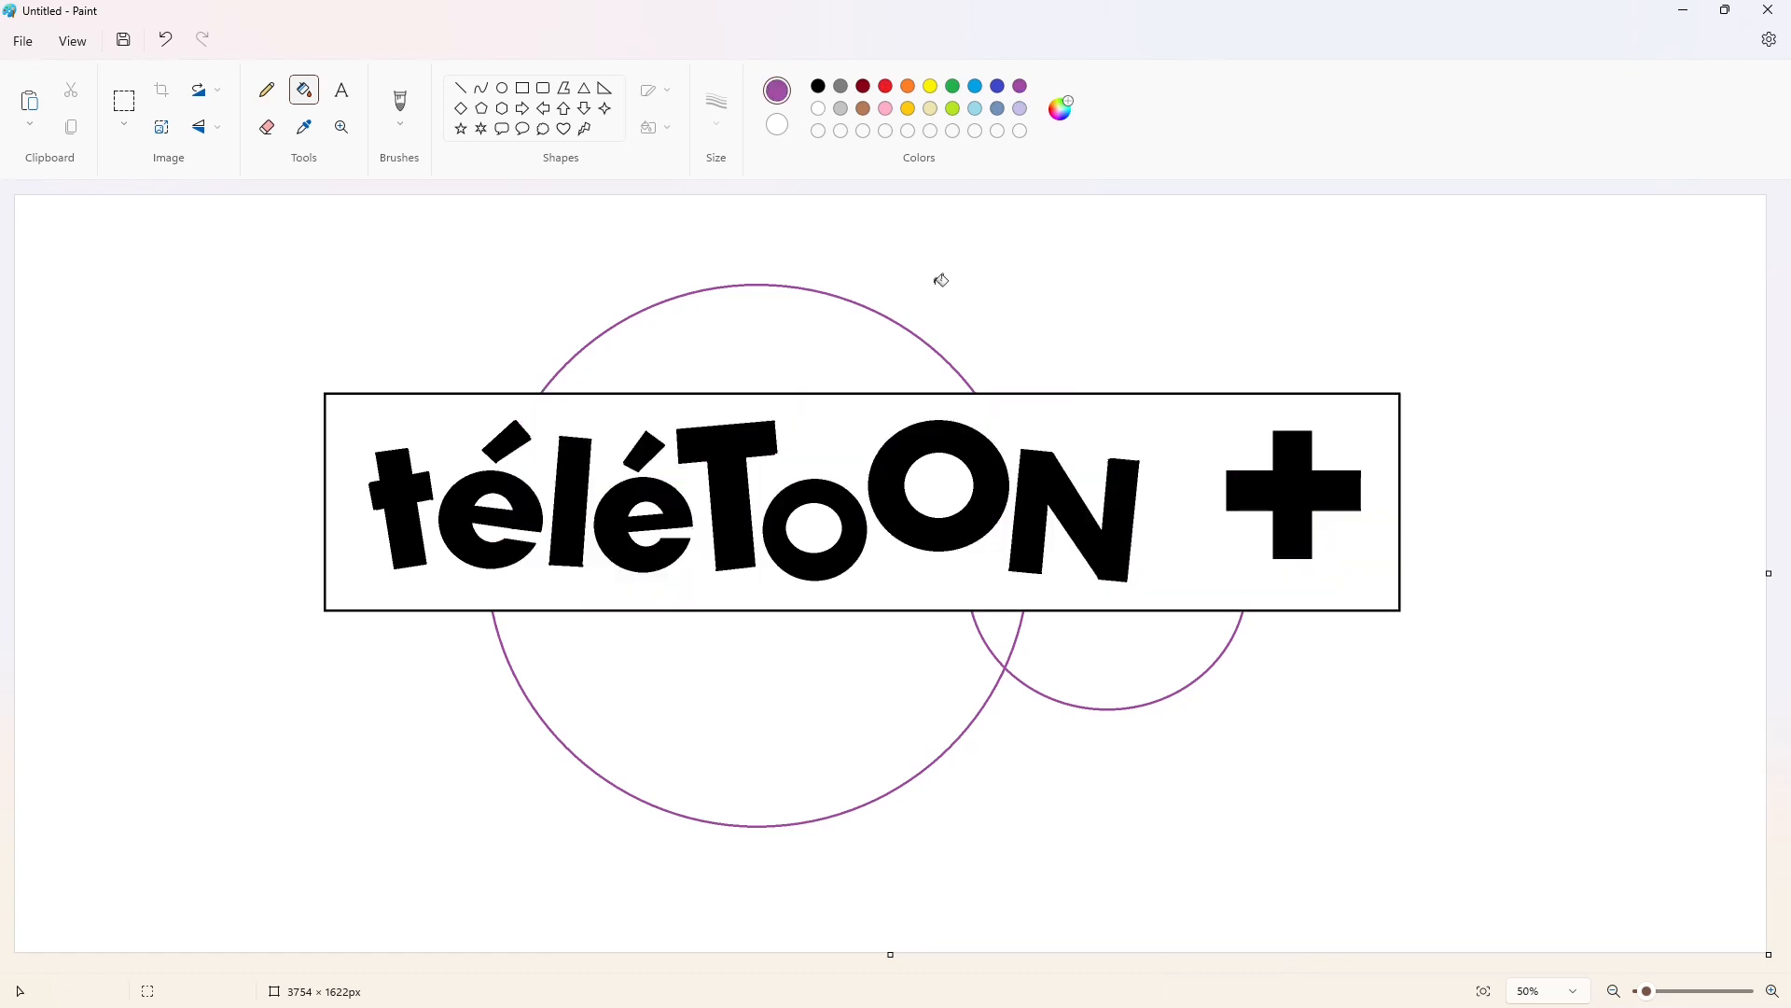
{"action": "left_click", "coordinate": [877, 355]}
{"action": "left_click", "coordinate": [817, 636]}
{"action": "left_click", "coordinate": [997, 639]}
{"action": "left_click", "coordinate": [1091, 649]}
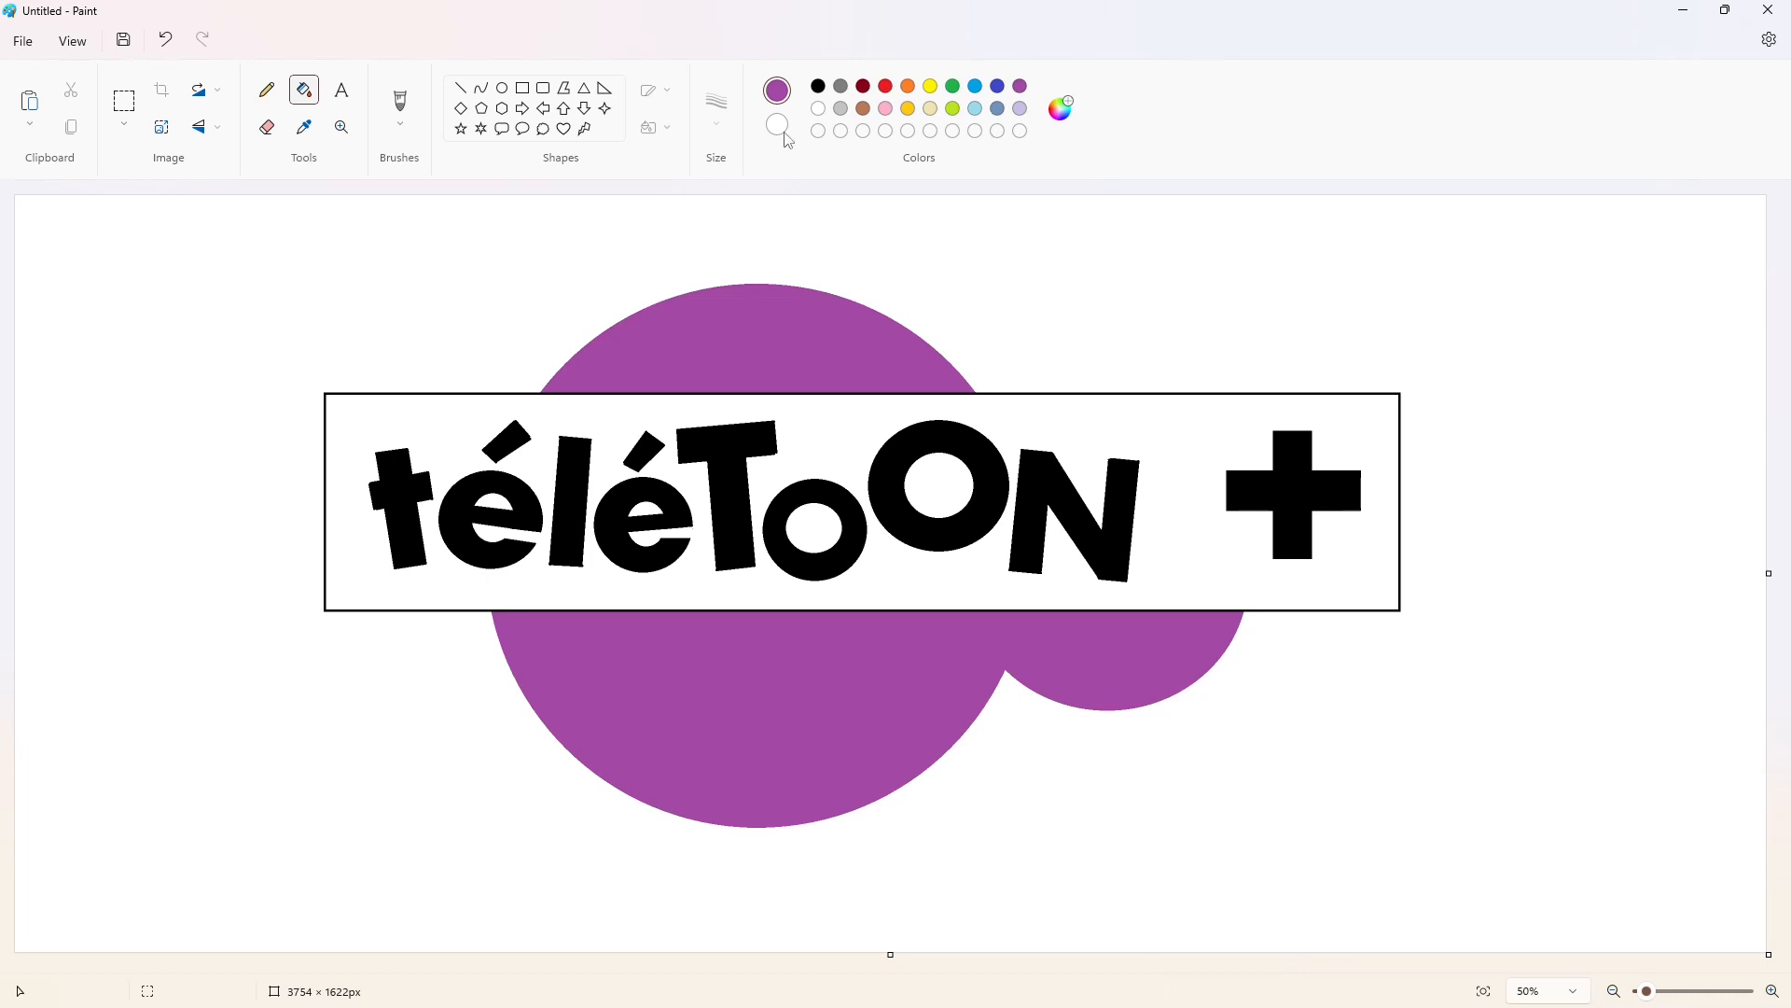
Add a darker purple as a custom colour to the palette
{"action": "left_click", "coordinate": [1060, 108]}
{"action": "left_click_drag", "start_coordinate": [829, 408], "coordinate": [827, 383]}
{"action": "left_click", "coordinate": [765, 739]}
Recolour all téléToON letters, their accents and the plus sign from black to indigo blue
{"action": "left_click", "coordinate": [999, 85]}
{"action": "left_click", "coordinate": [401, 522]}
{"action": "left_click", "coordinate": [490, 536]}
{"action": "left_click", "coordinate": [507, 440]}
{"action": "left_click", "coordinate": [571, 504]}
{"action": "left_click", "coordinate": [644, 539]}
{"action": "left_click", "coordinate": [728, 494]}
{"action": "left_click", "coordinate": [815, 550]}
{"action": "left_click", "coordinate": [905, 496]}
{"action": "left_click", "coordinate": [1073, 513]}
{"action": "left_click", "coordinate": [1292, 495]}
Fill the rectangle's background and the letter openings with black so they match the border
{"action": "left_click", "coordinate": [818, 86]}
{"action": "left_click", "coordinate": [938, 484]}
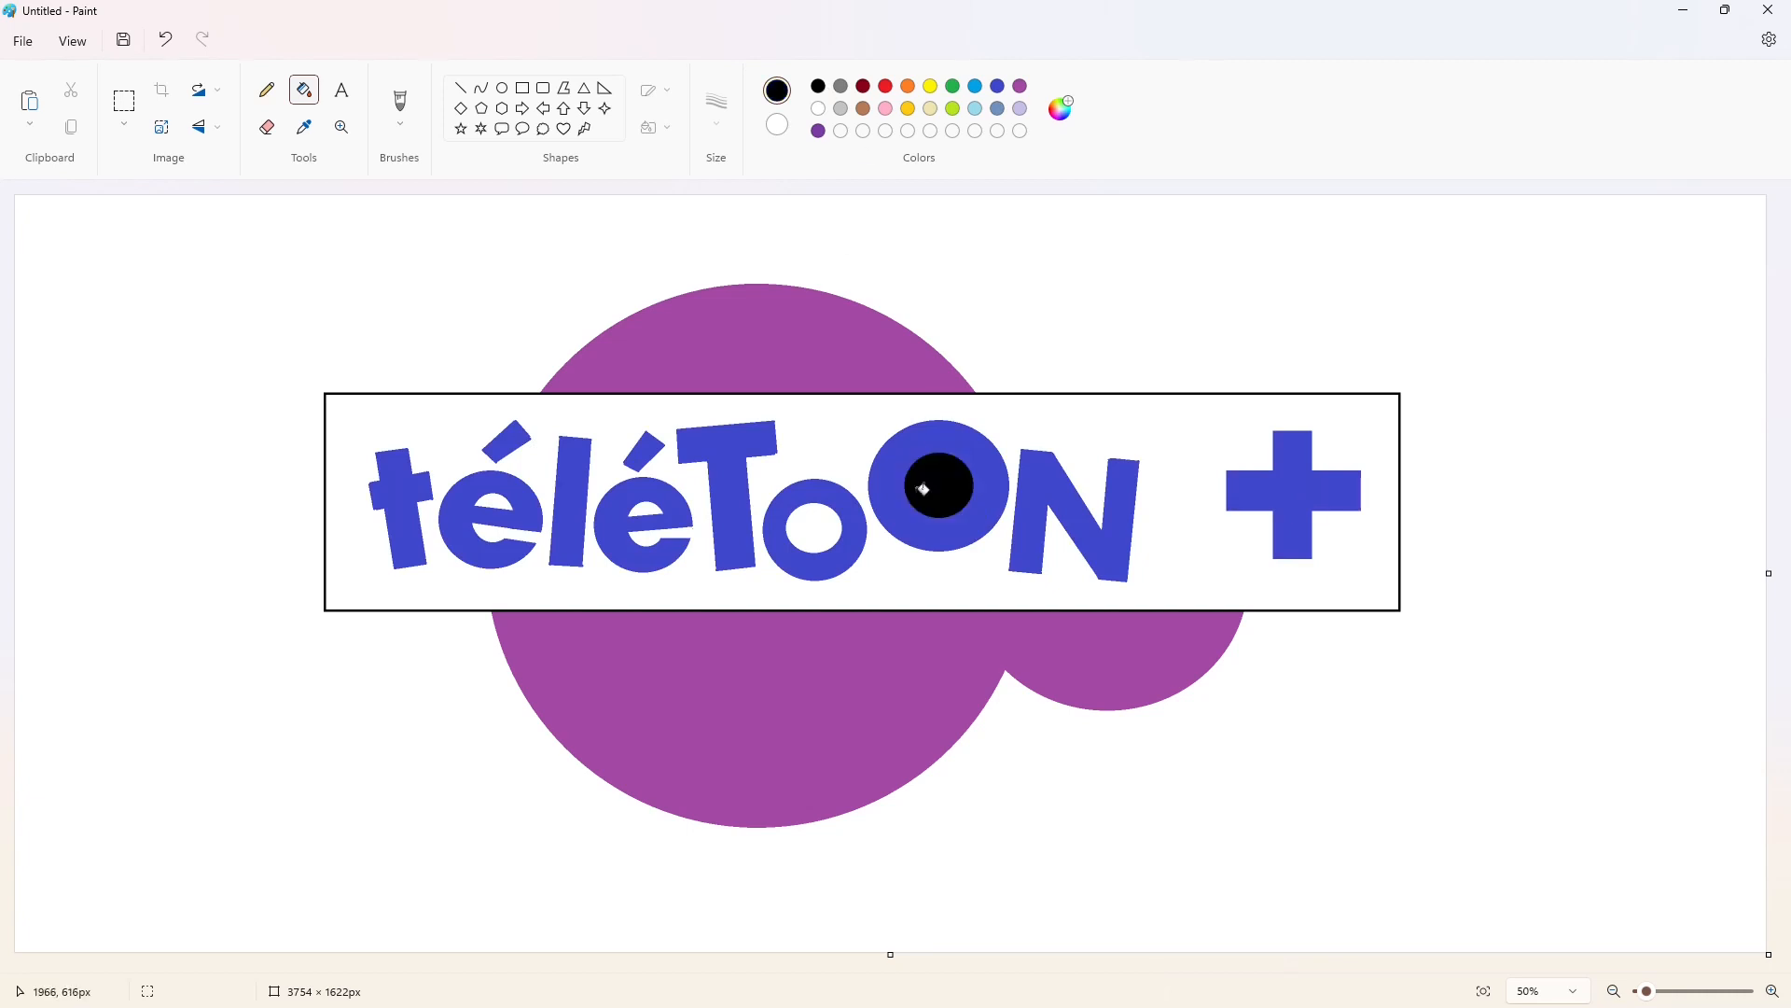
{"action": "left_click", "coordinate": [813, 527]}
{"action": "left_click", "coordinate": [494, 502]}
{"action": "left_click", "coordinate": [597, 420]}
Recolour the black rectangle and the openings in the letters with the custom dark purple
{"action": "left_click", "coordinate": [818, 130]}
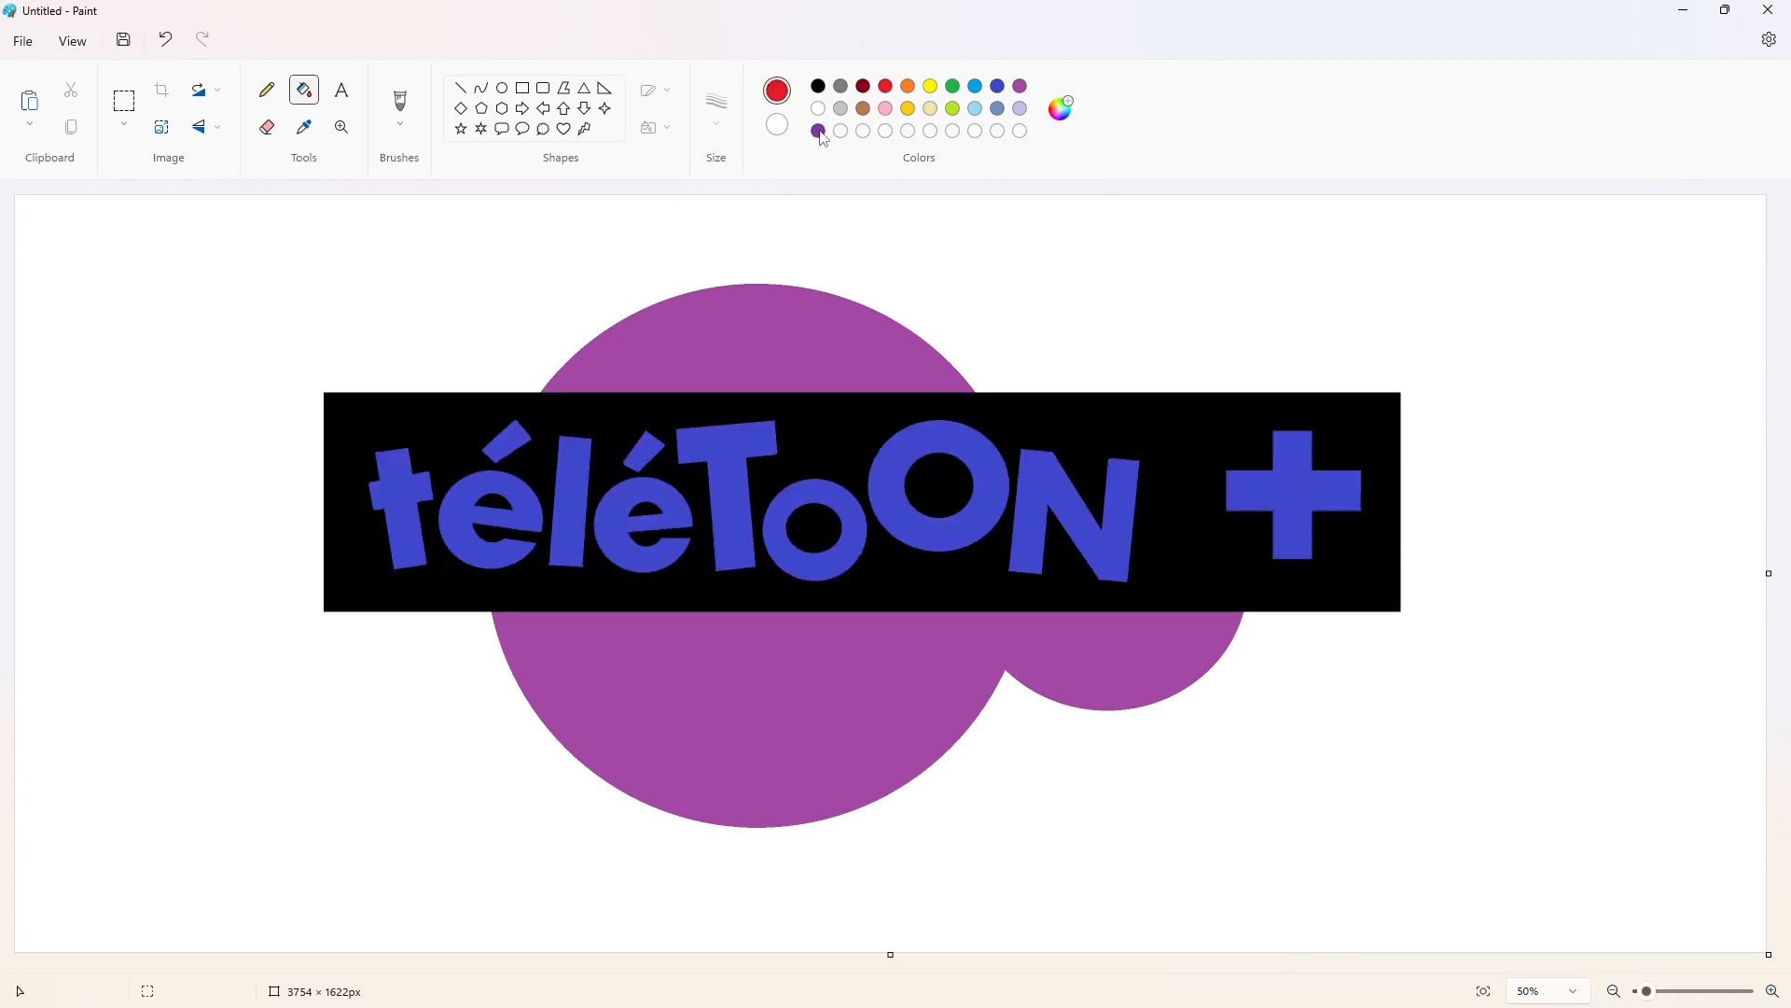
{"action": "left_click", "coordinate": [451, 439]}
{"action": "left_click", "coordinate": [495, 502]}
{"action": "left_click", "coordinate": [649, 504]}
{"action": "left_click", "coordinate": [814, 529]}
{"action": "left_click", "coordinate": [939, 484]}
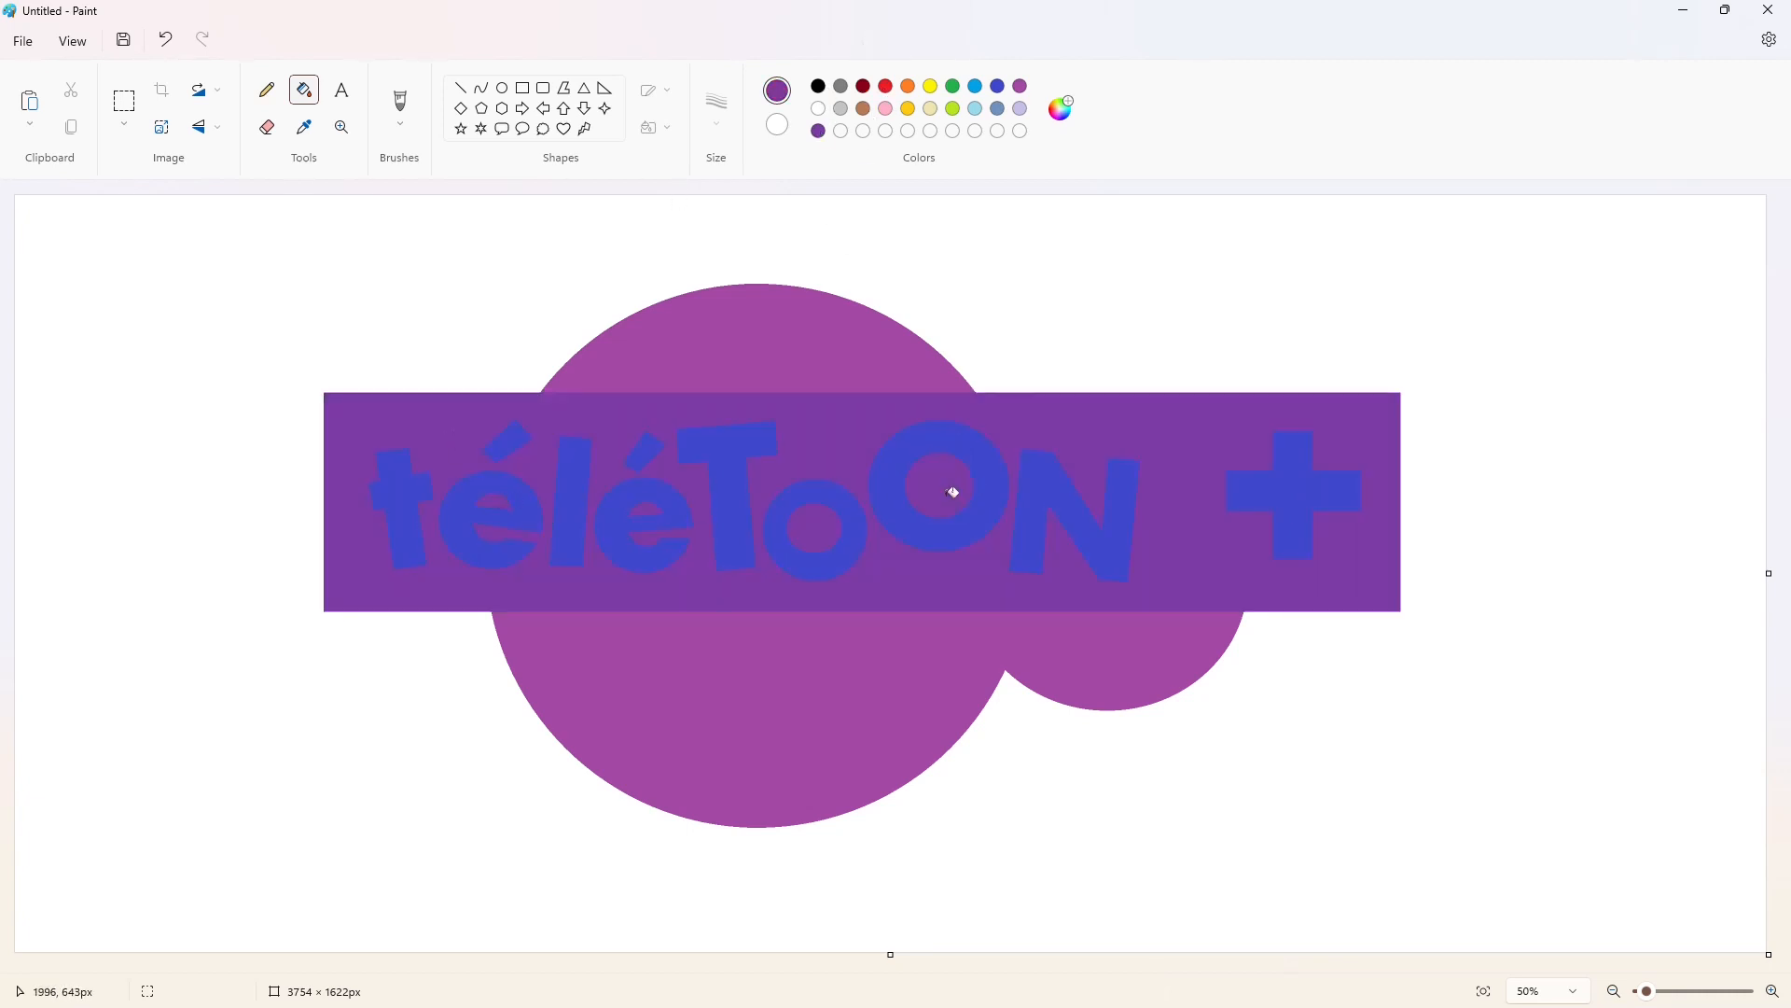
Fill all téléToON letters, their accents and the plus sign with white
{"action": "left_click", "coordinate": [818, 108]}
{"action": "left_click", "coordinate": [403, 508]}
{"action": "left_click", "coordinate": [467, 523]}
{"action": "left_click", "coordinate": [511, 453]}
{"action": "left_click", "coordinate": [571, 500]}
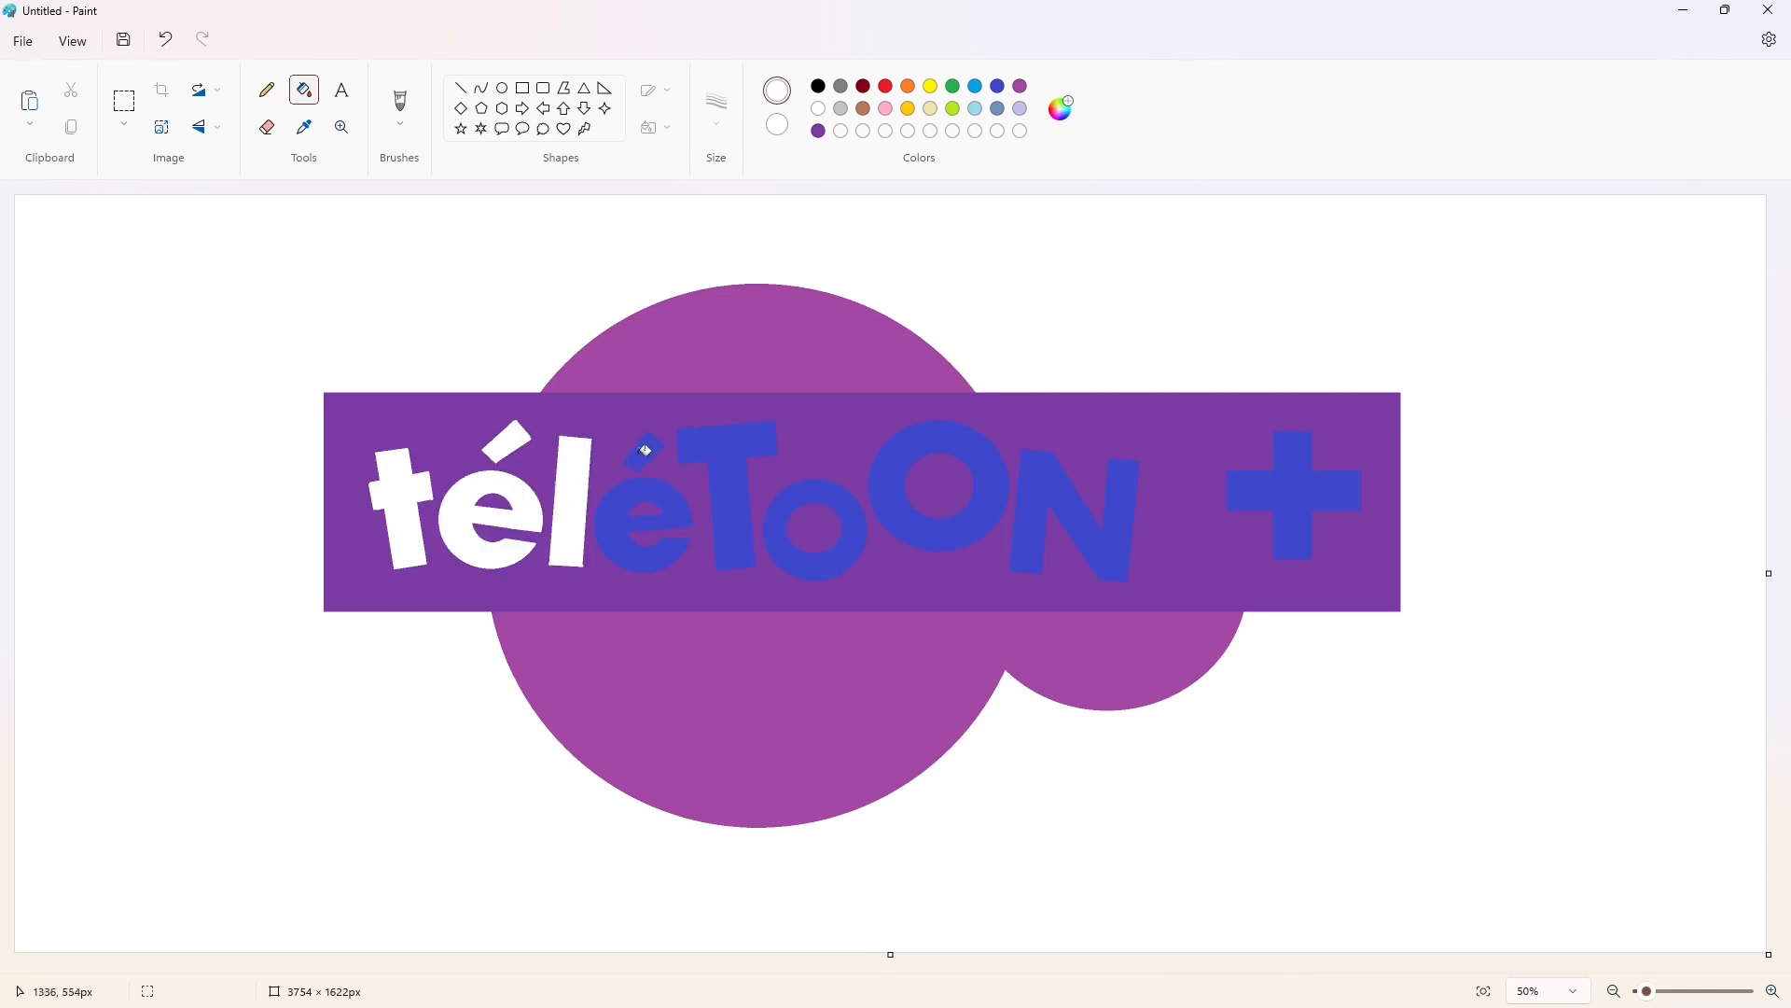
{"action": "left_click", "coordinate": [644, 450]}
{"action": "left_click", "coordinate": [616, 523]}
{"action": "left_click", "coordinate": [727, 485]}
{"action": "left_click", "coordinate": [784, 512]}
{"action": "left_click", "coordinate": [891, 501]}
{"action": "left_click", "coordinate": [1039, 500]}
{"action": "left_click", "coordinate": [1294, 494]}
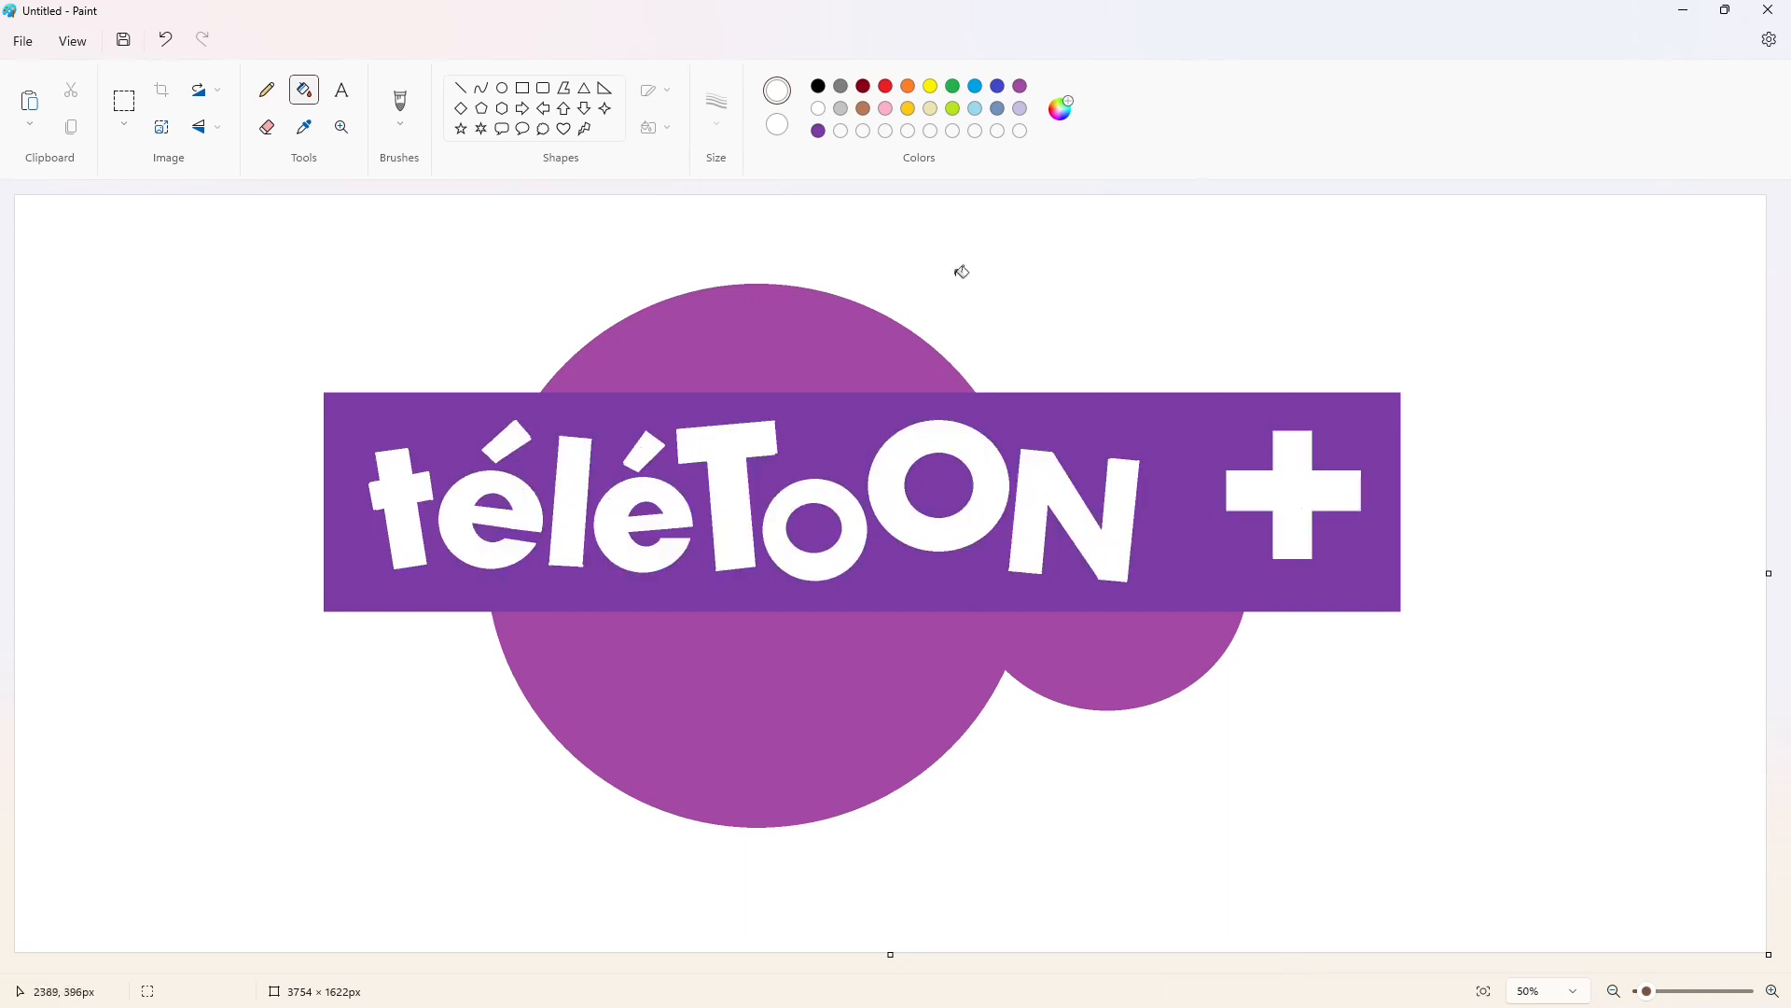
Fill the circle areas below the rectangle with red and the large circle's part above it with orange
{"action": "left_click", "coordinate": [886, 85]}
{"action": "left_click", "coordinate": [852, 709]}
{"action": "left_click", "coordinate": [912, 86]}
{"action": "left_click", "coordinate": [790, 322]}
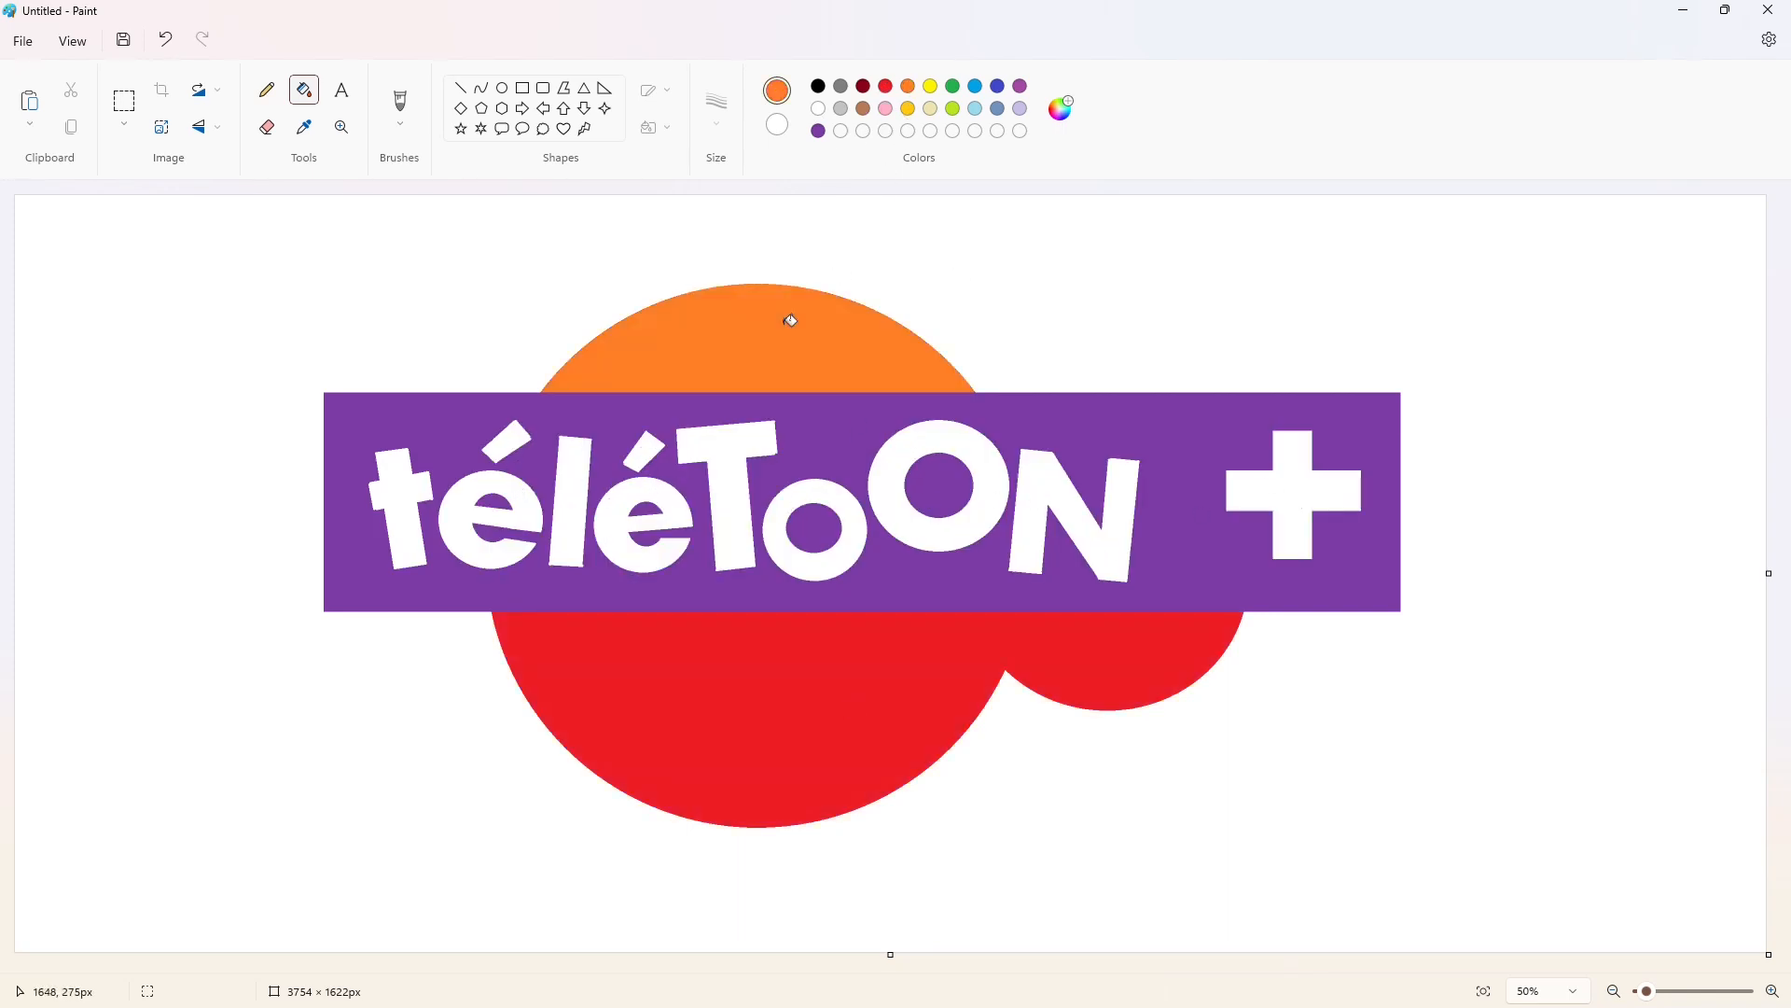